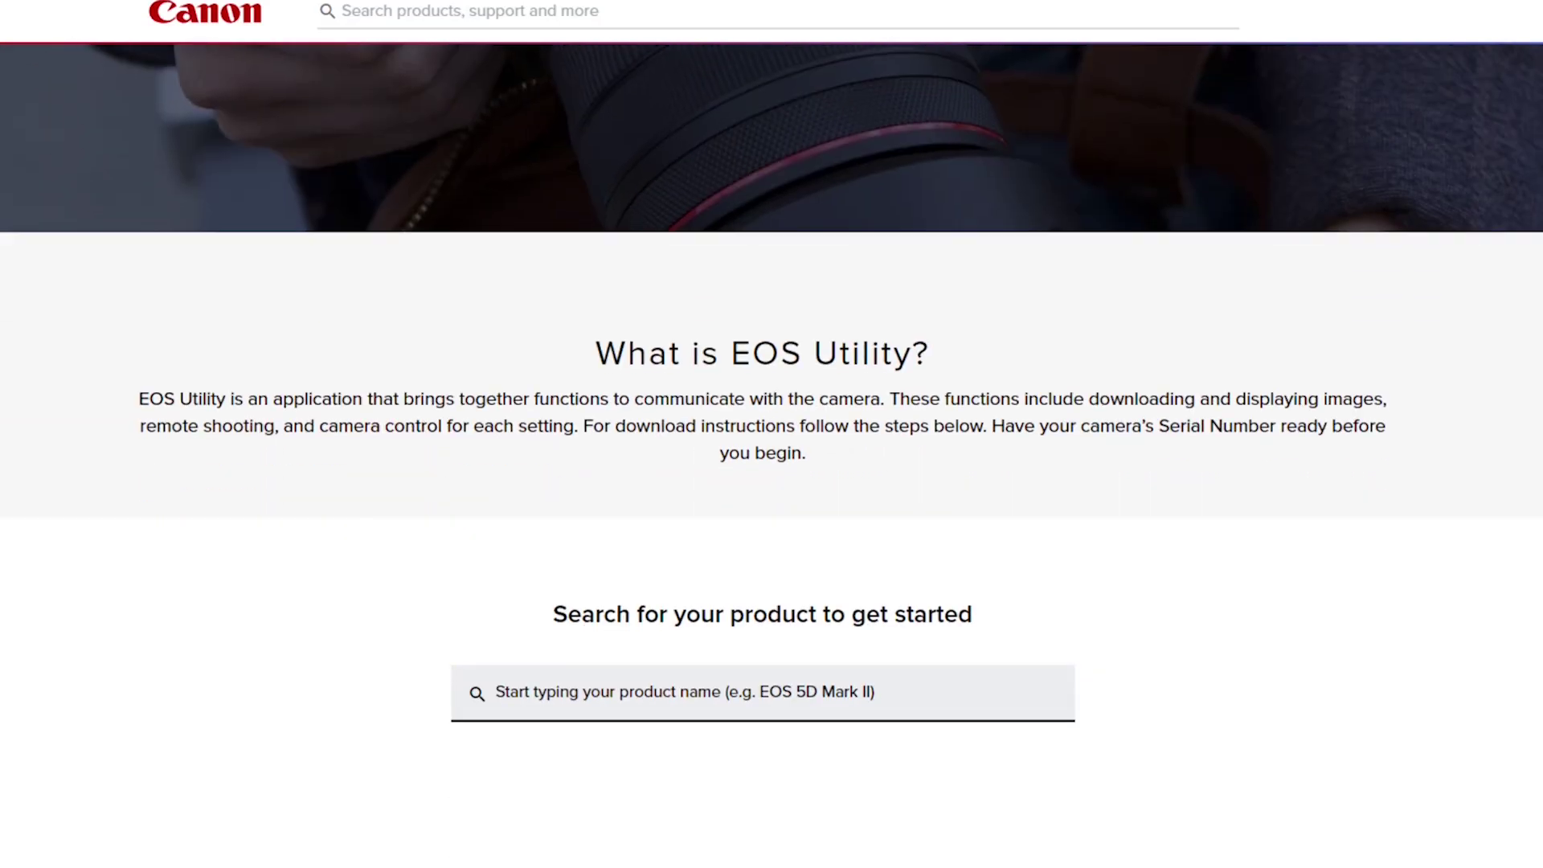
Open YouTube Studio's Schedule Stream dialog from Create > Go live
scroll(771, 434, down, 10)
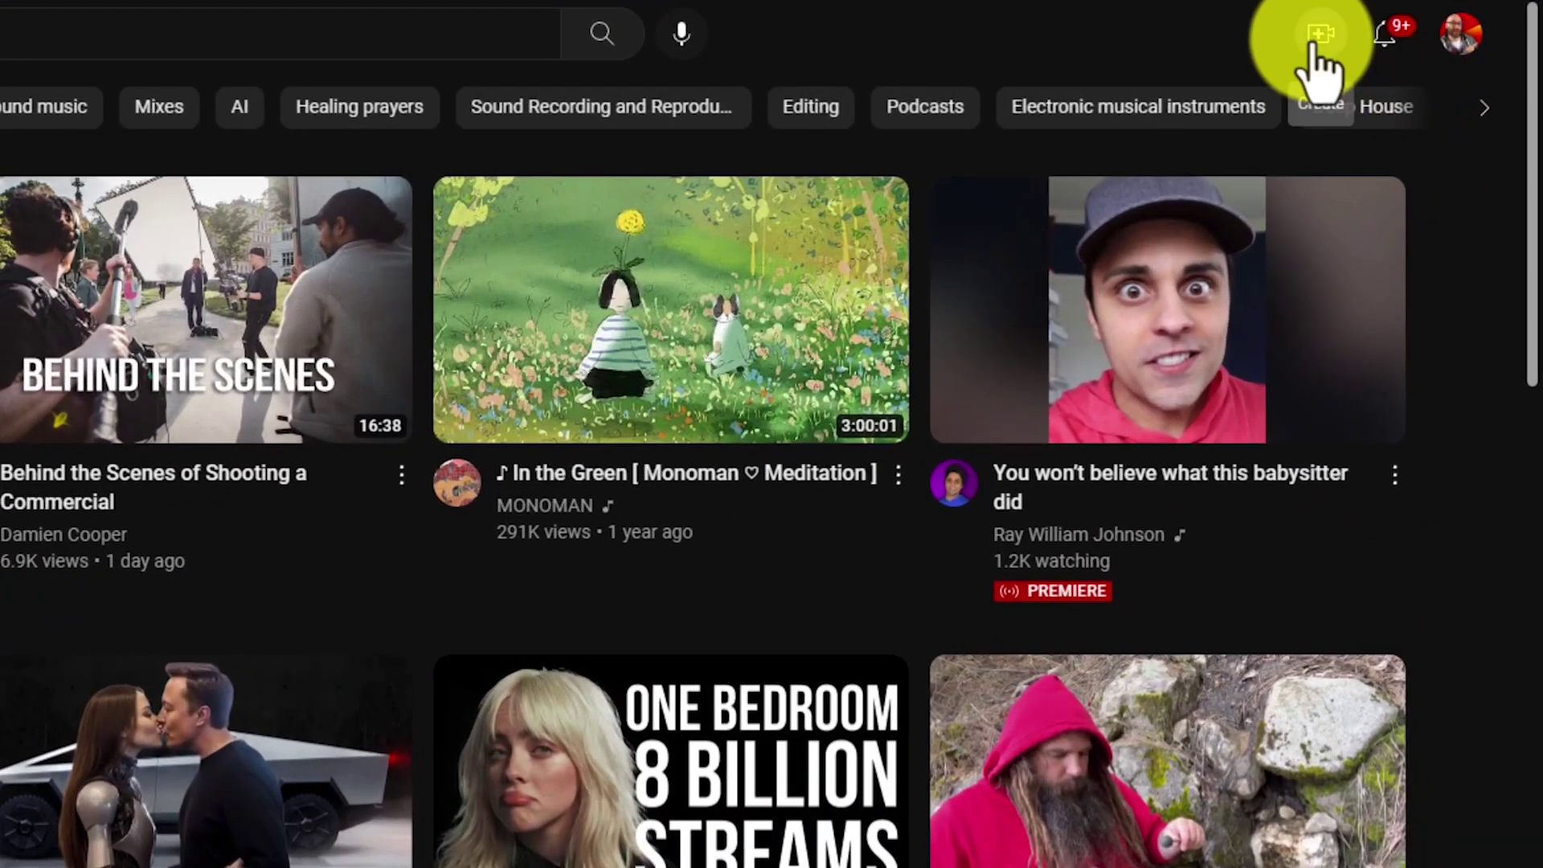
click(1380, 84)
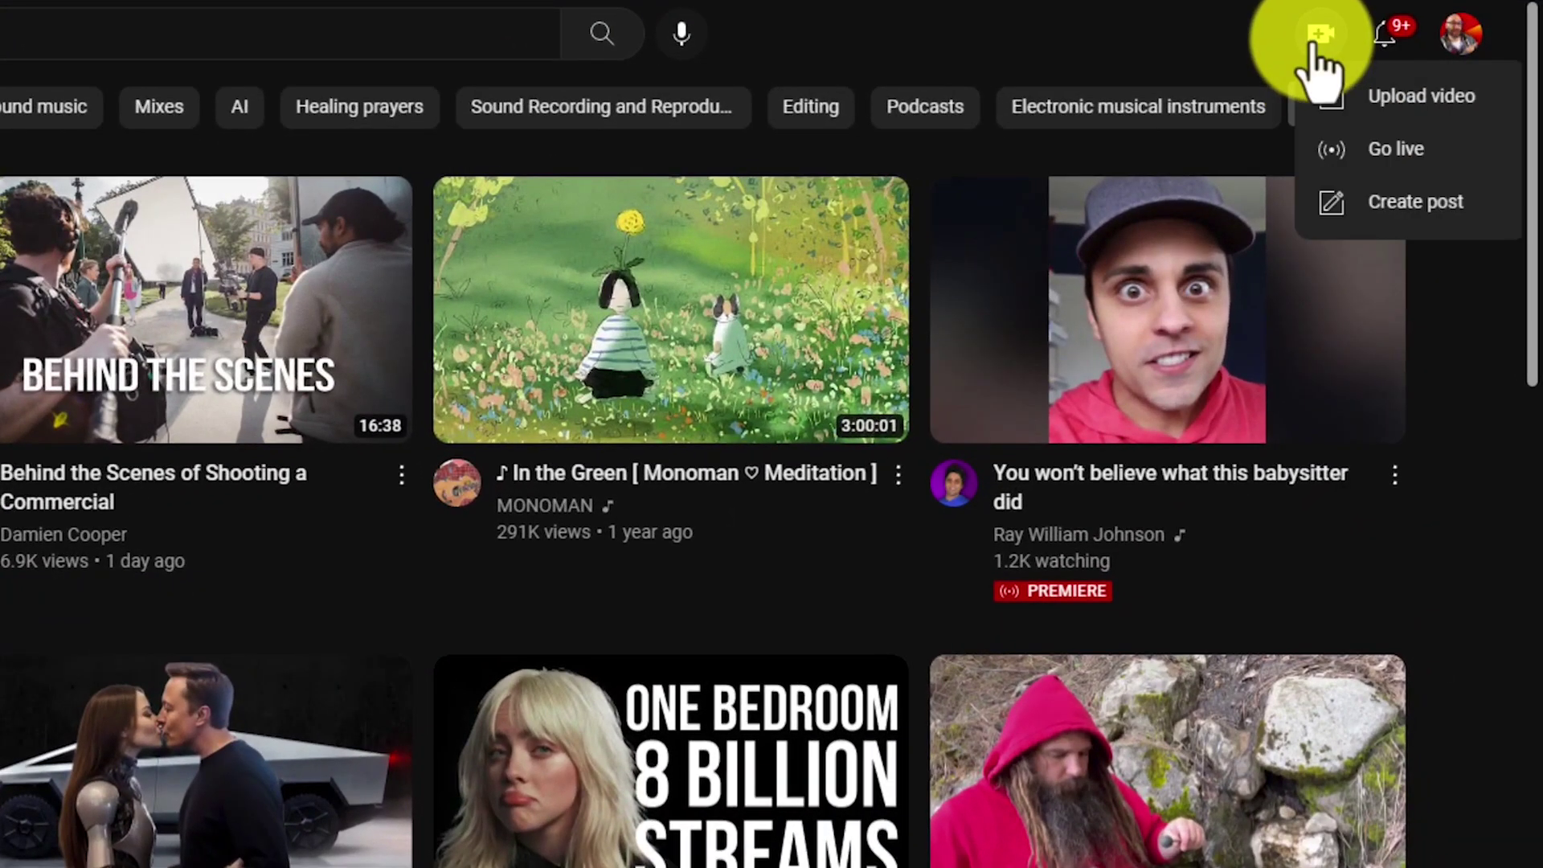
click(1397, 153)
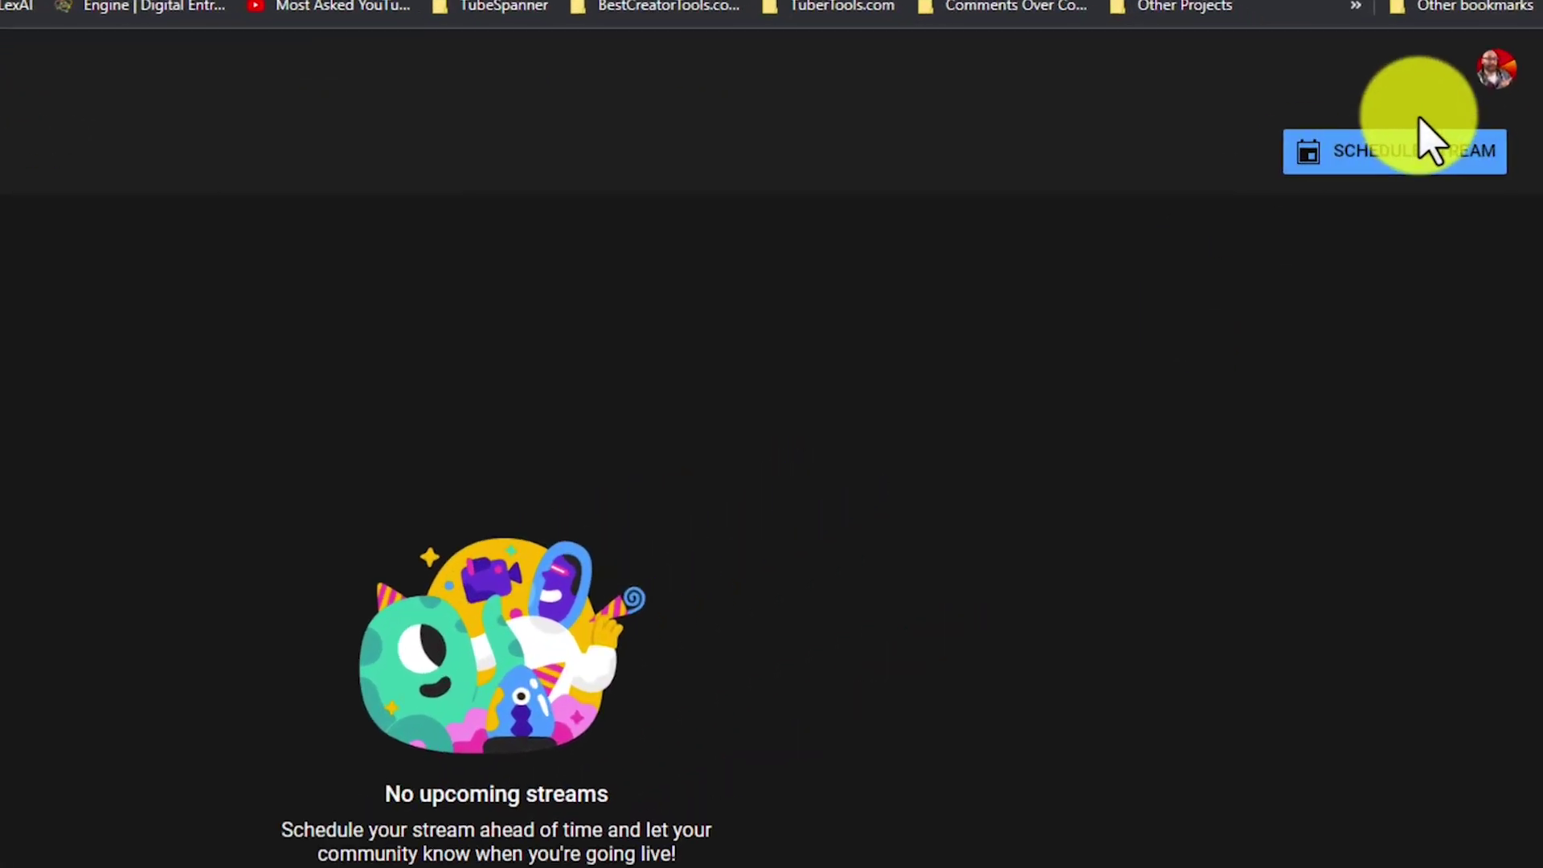
click(1383, 155)
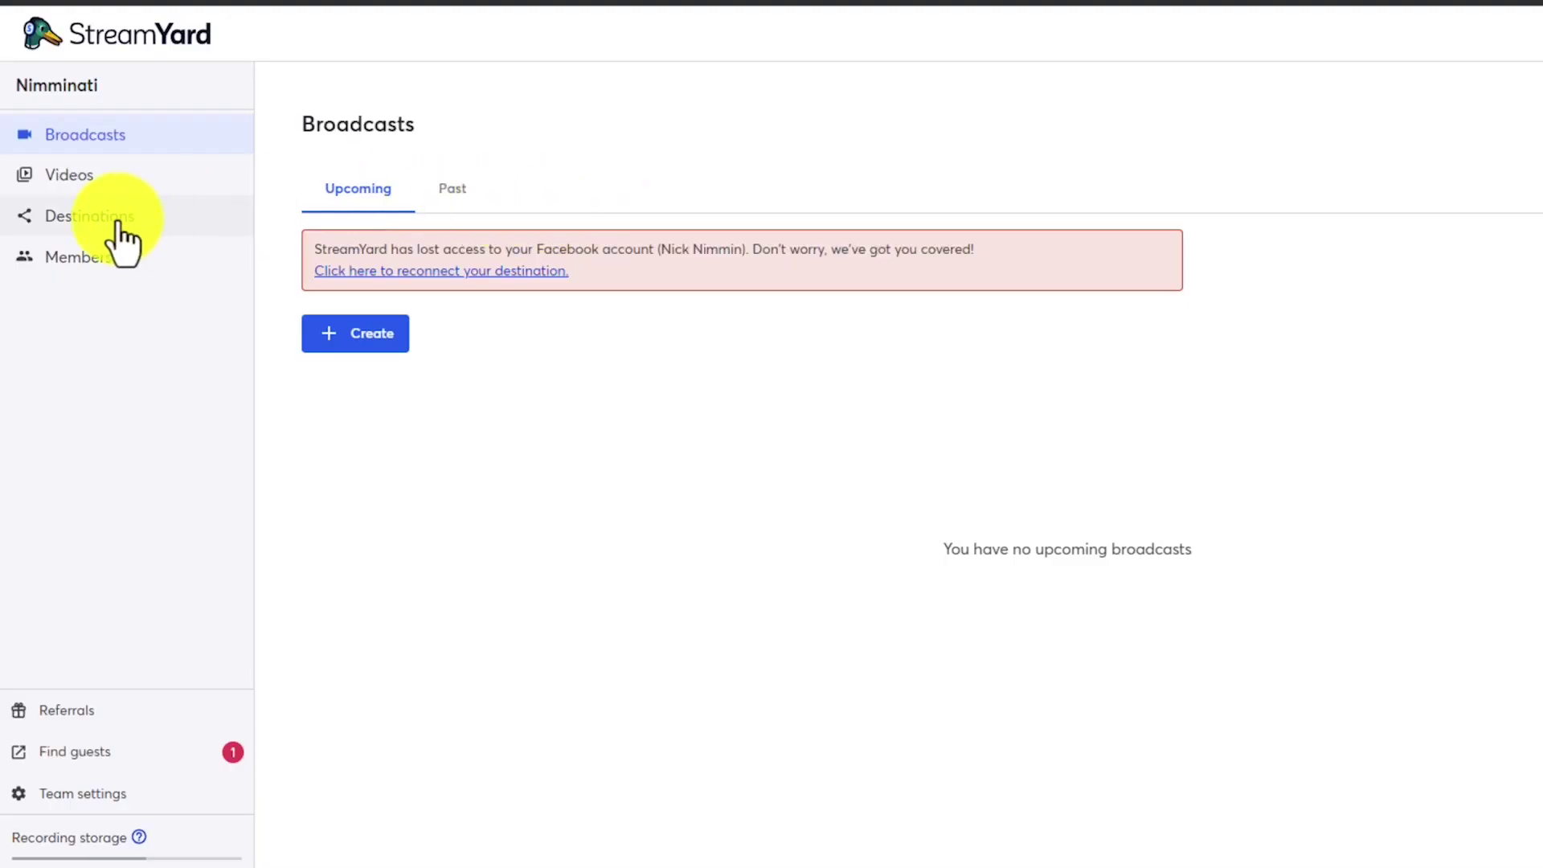
click(122, 241)
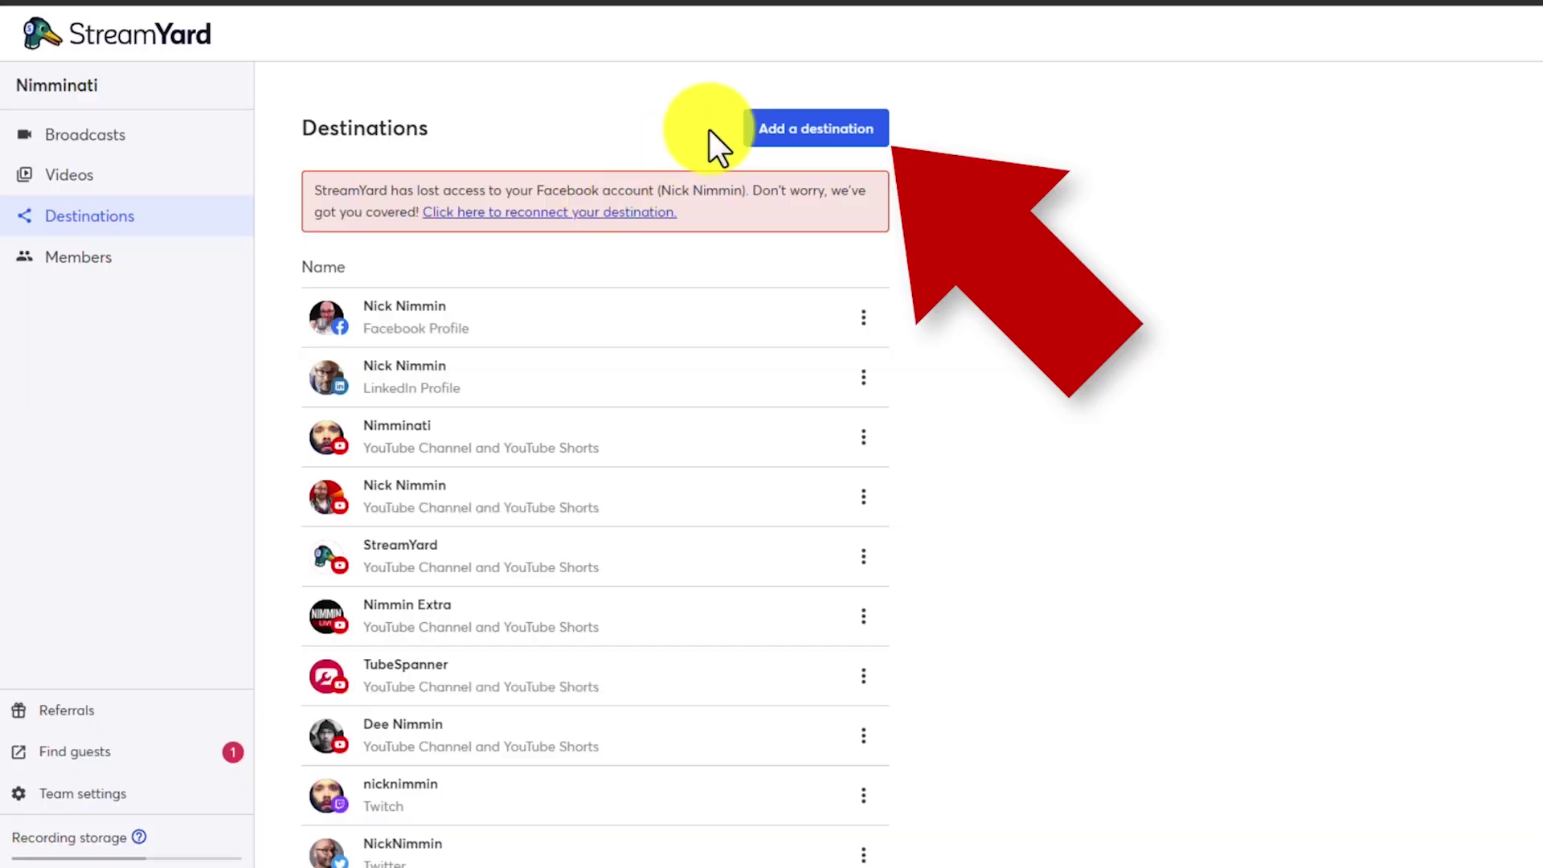
Add the YouTube channel from the chosen Google account as a StreamYard destination
click(792, 129)
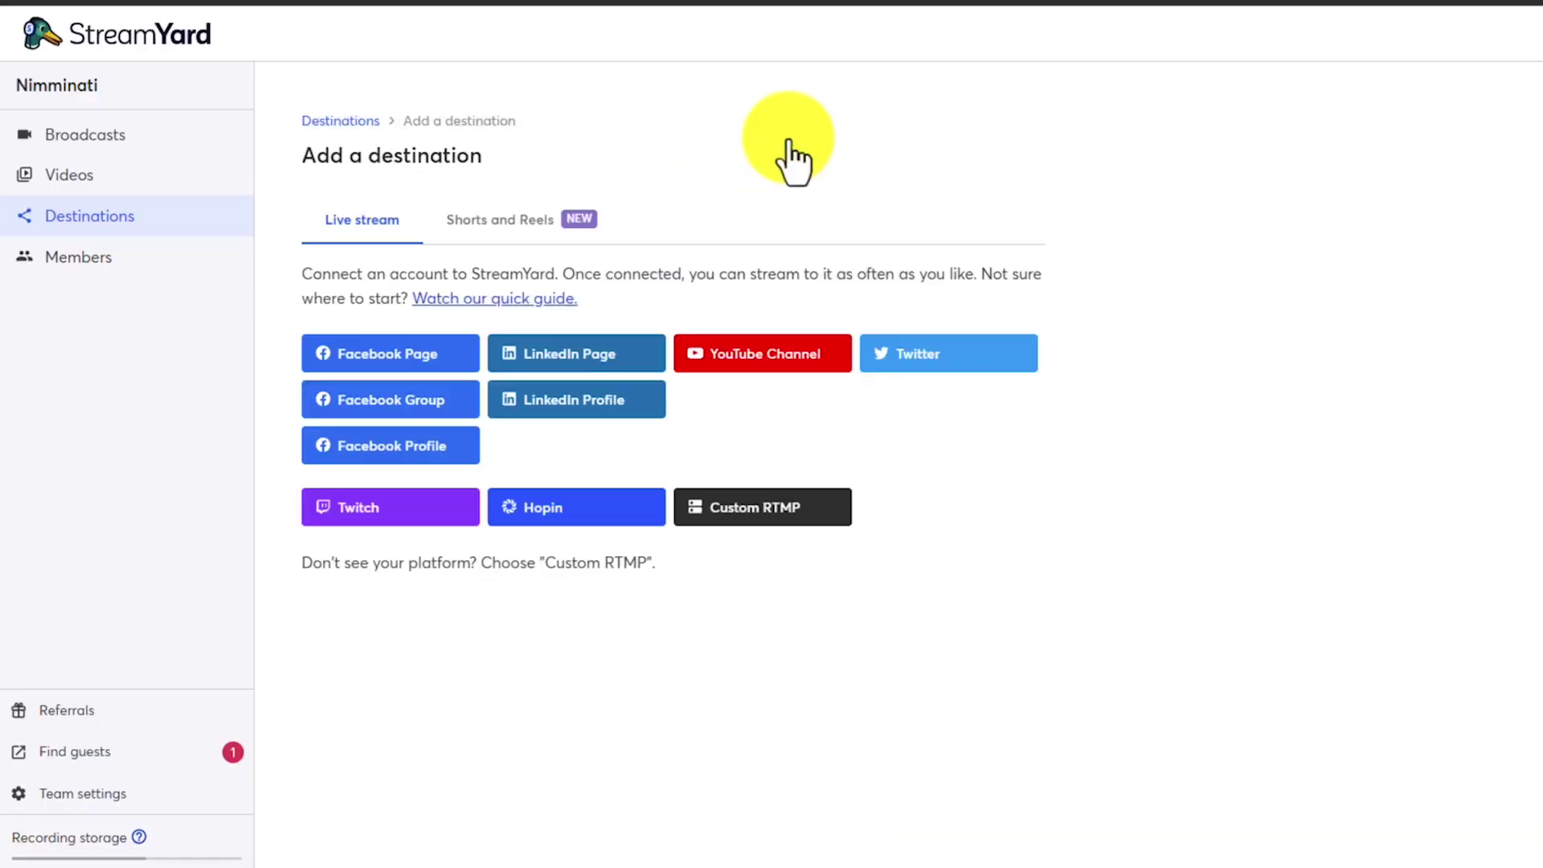
click(755, 378)
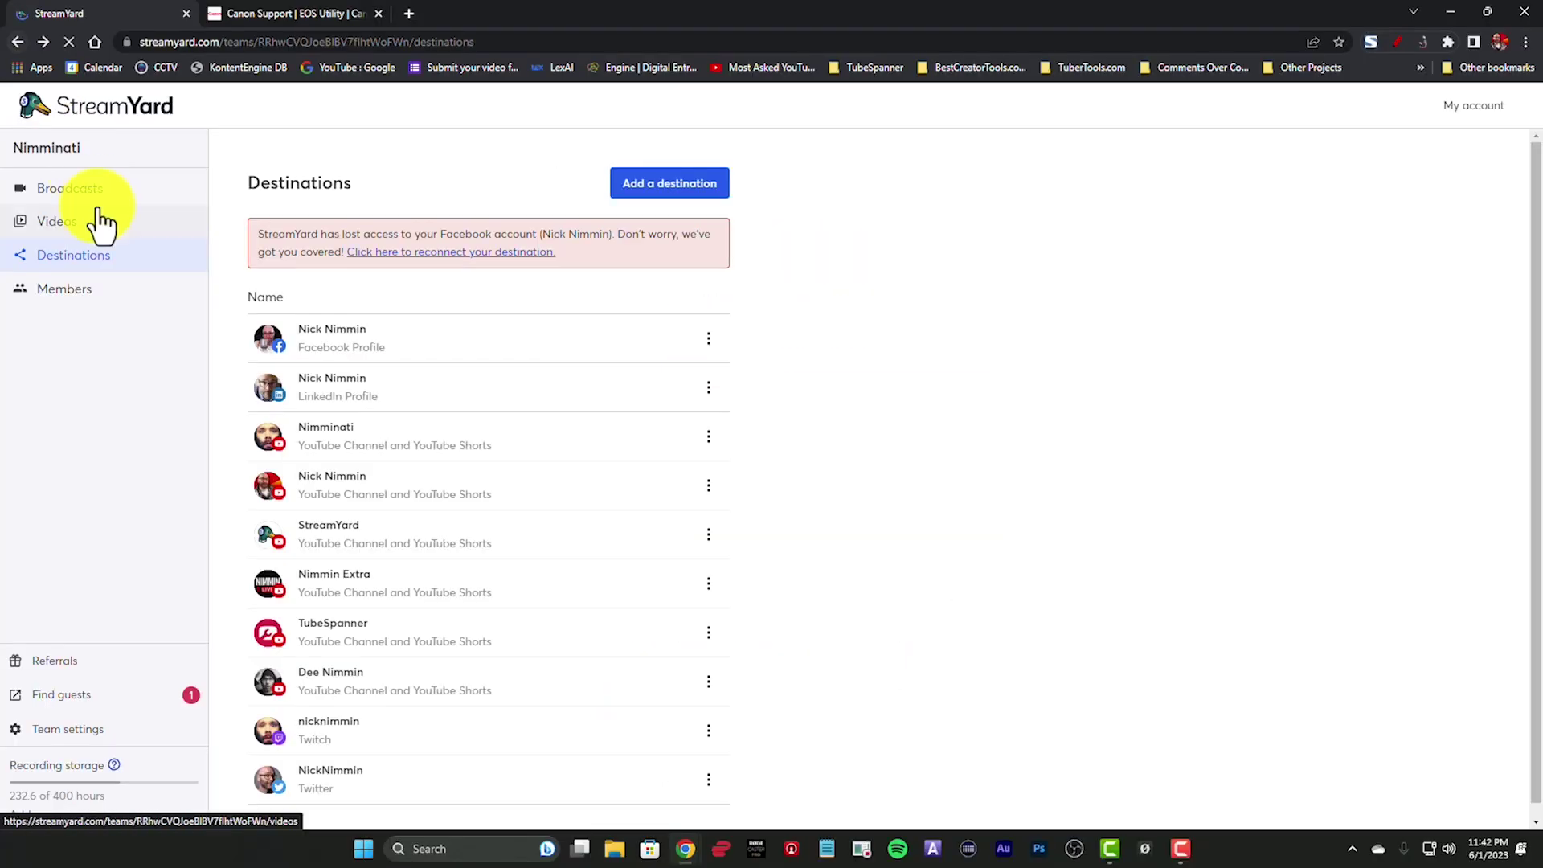
click(80, 203)
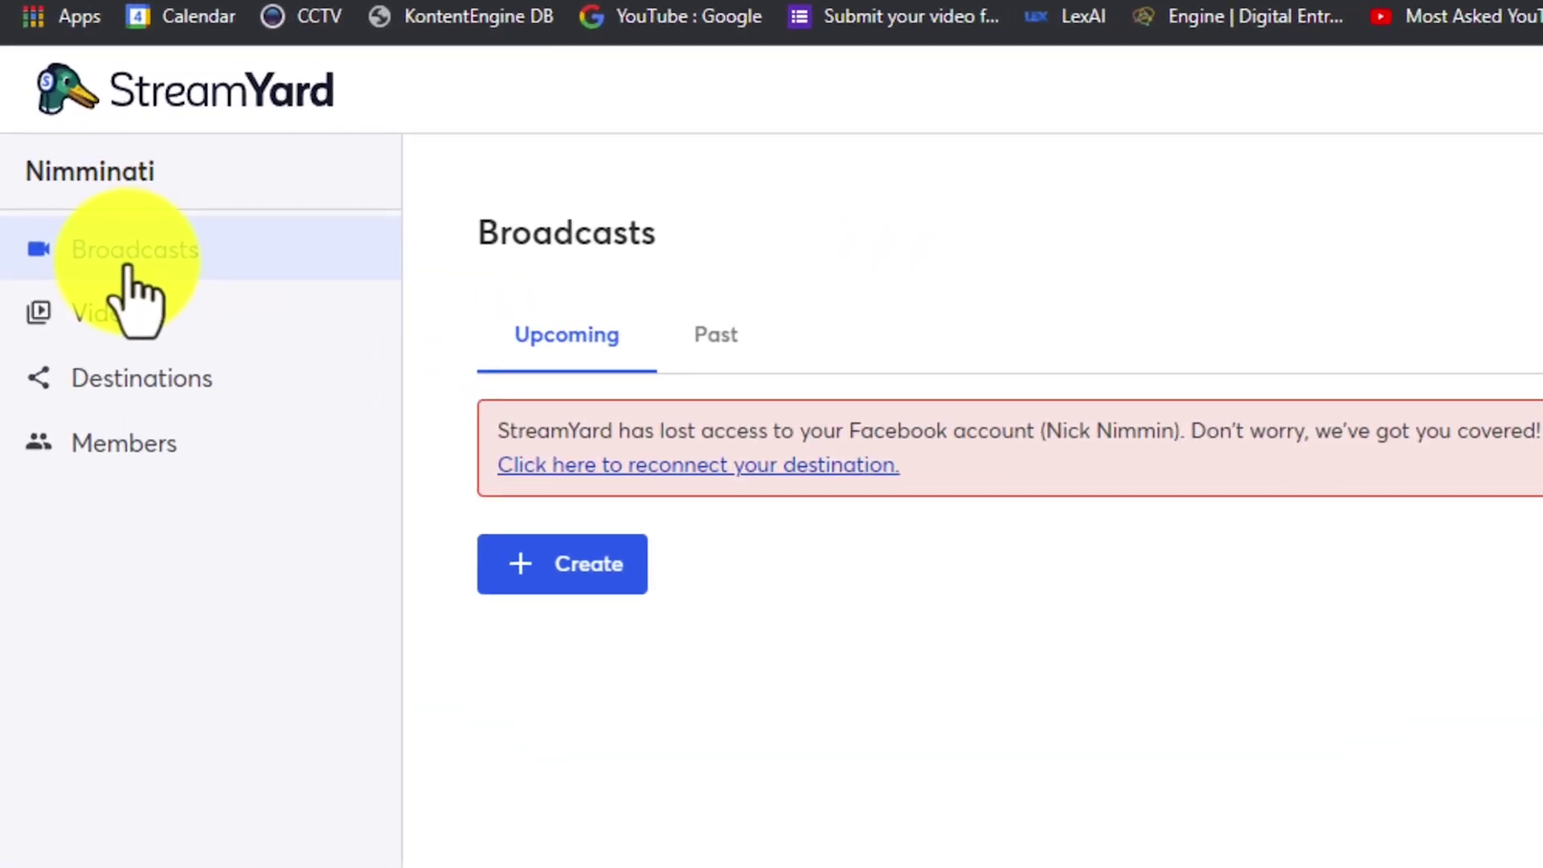
Start a new live stream to the Nimminati channel with Schedule for later enabled
click(603, 565)
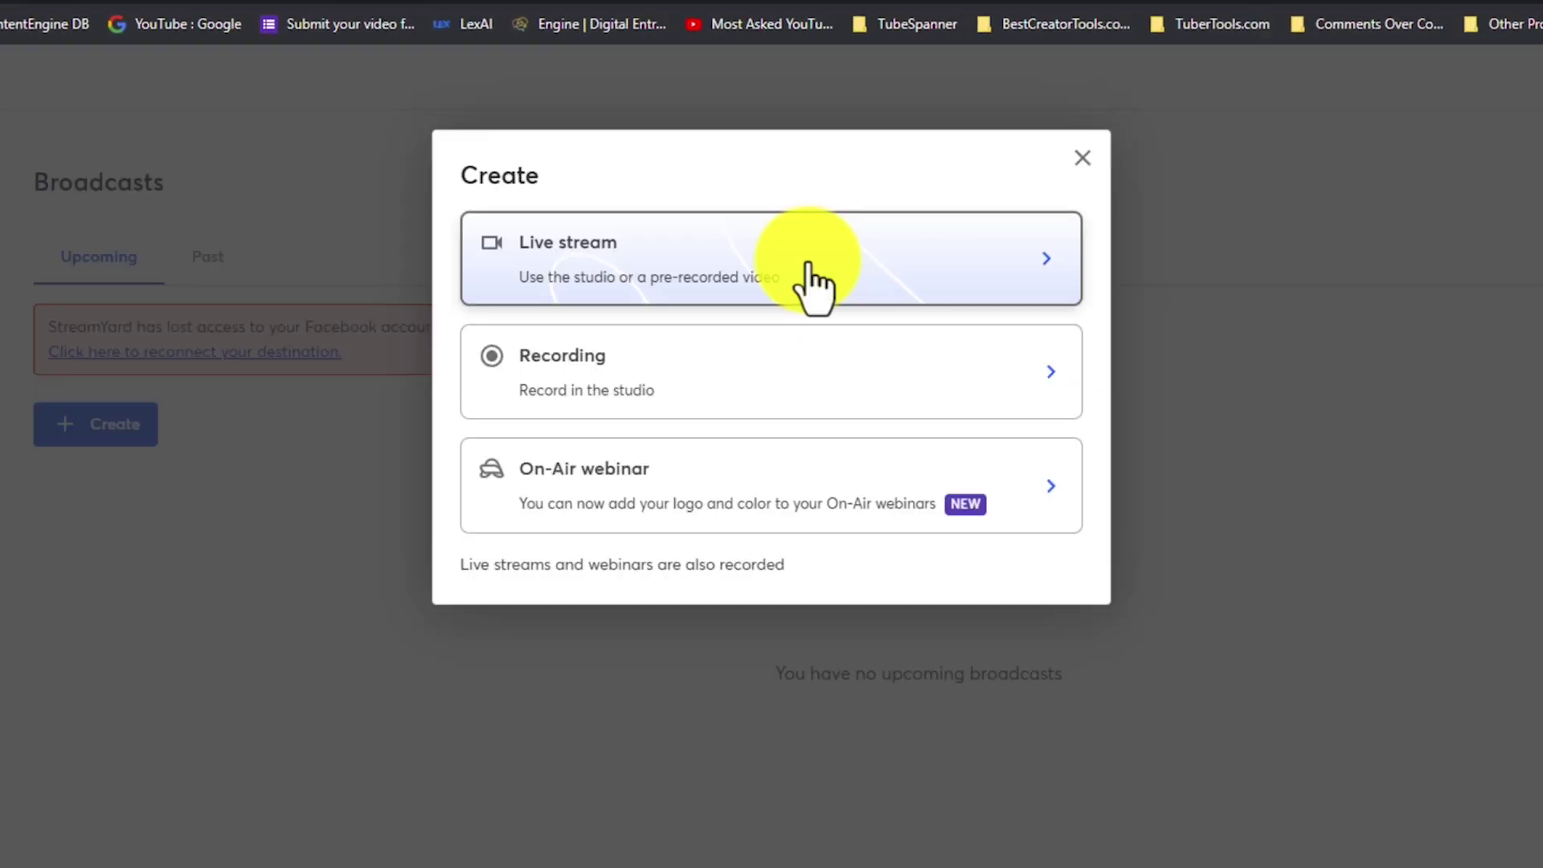
click(1527, 347)
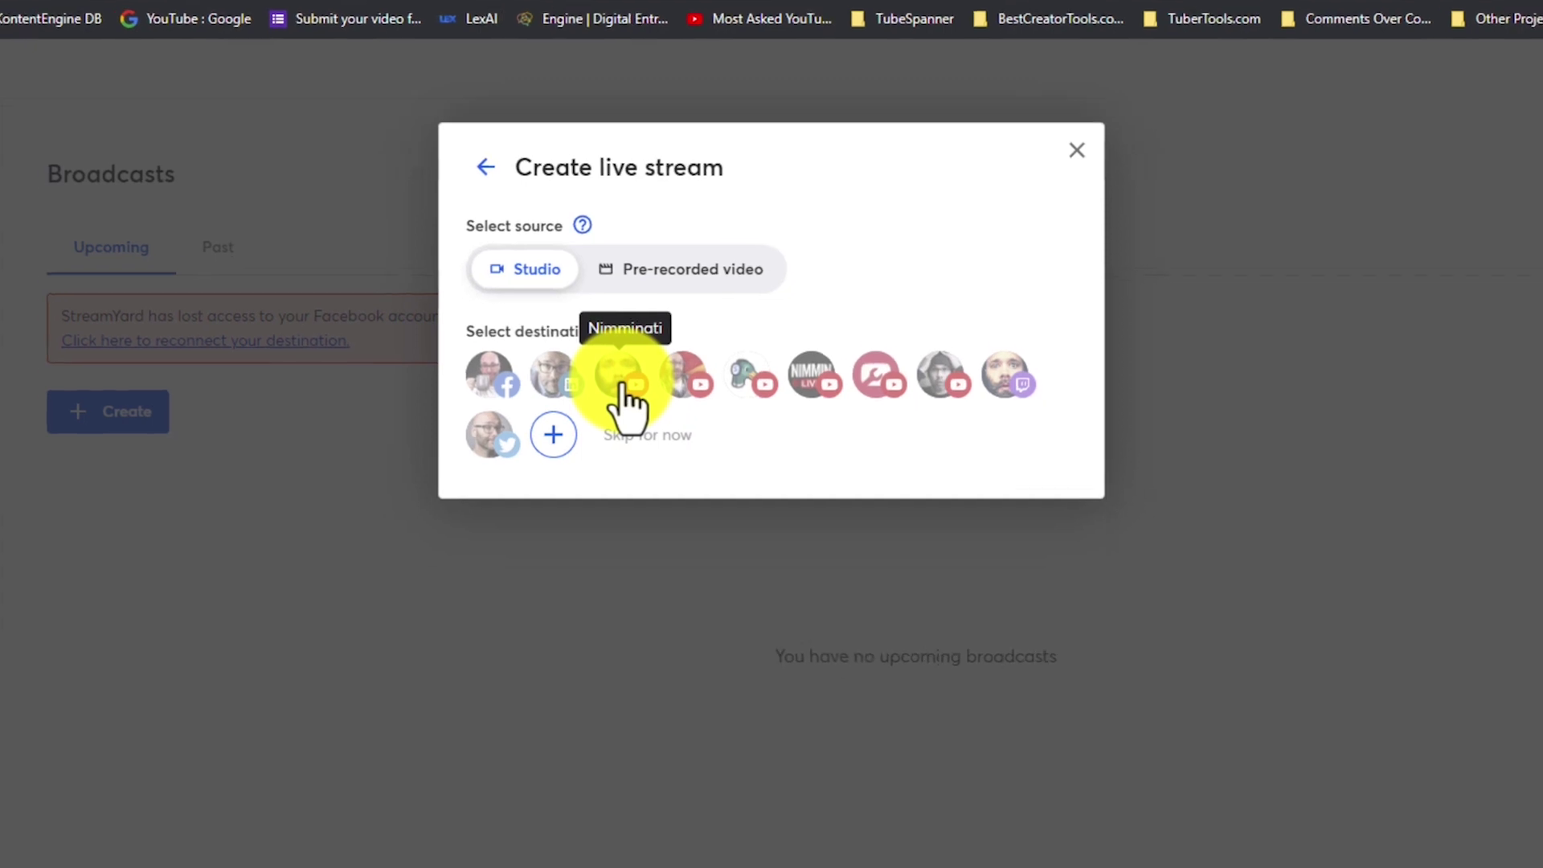
click(626, 414)
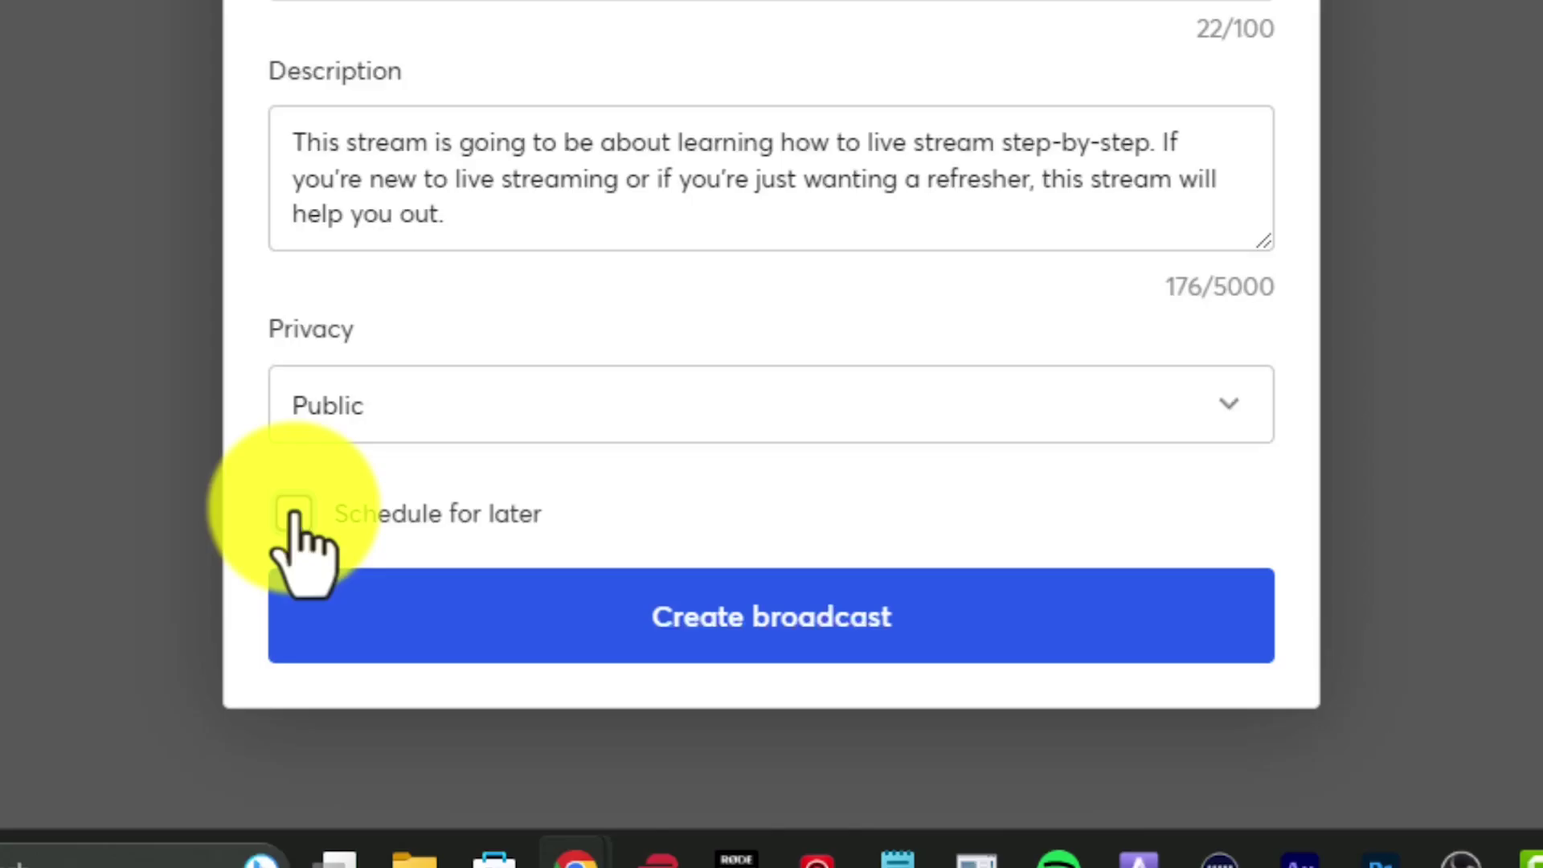
click(526, 706)
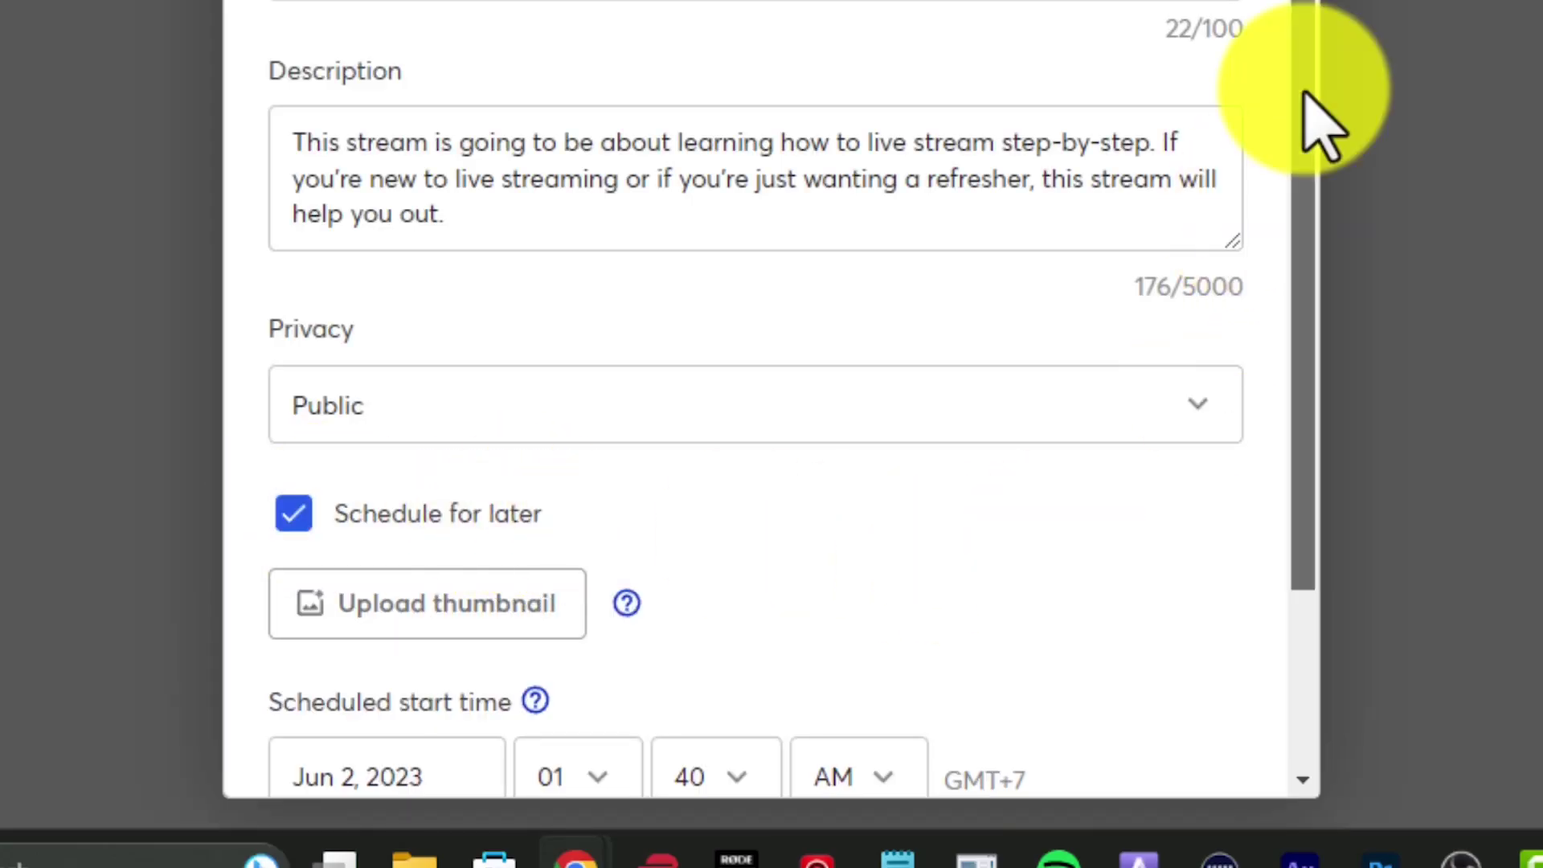
Set the broadcast start time to 05:20 PM
drag(1304, 90, 1171, 248)
click(575, 568)
click(553, 289)
click(715, 568)
click(703, 252)
click(860, 568)
click(833, 663)
Apply TUBE-NEWS.jpg as the thumbnail and create the broadcast
click(486, 405)
click(698, 241)
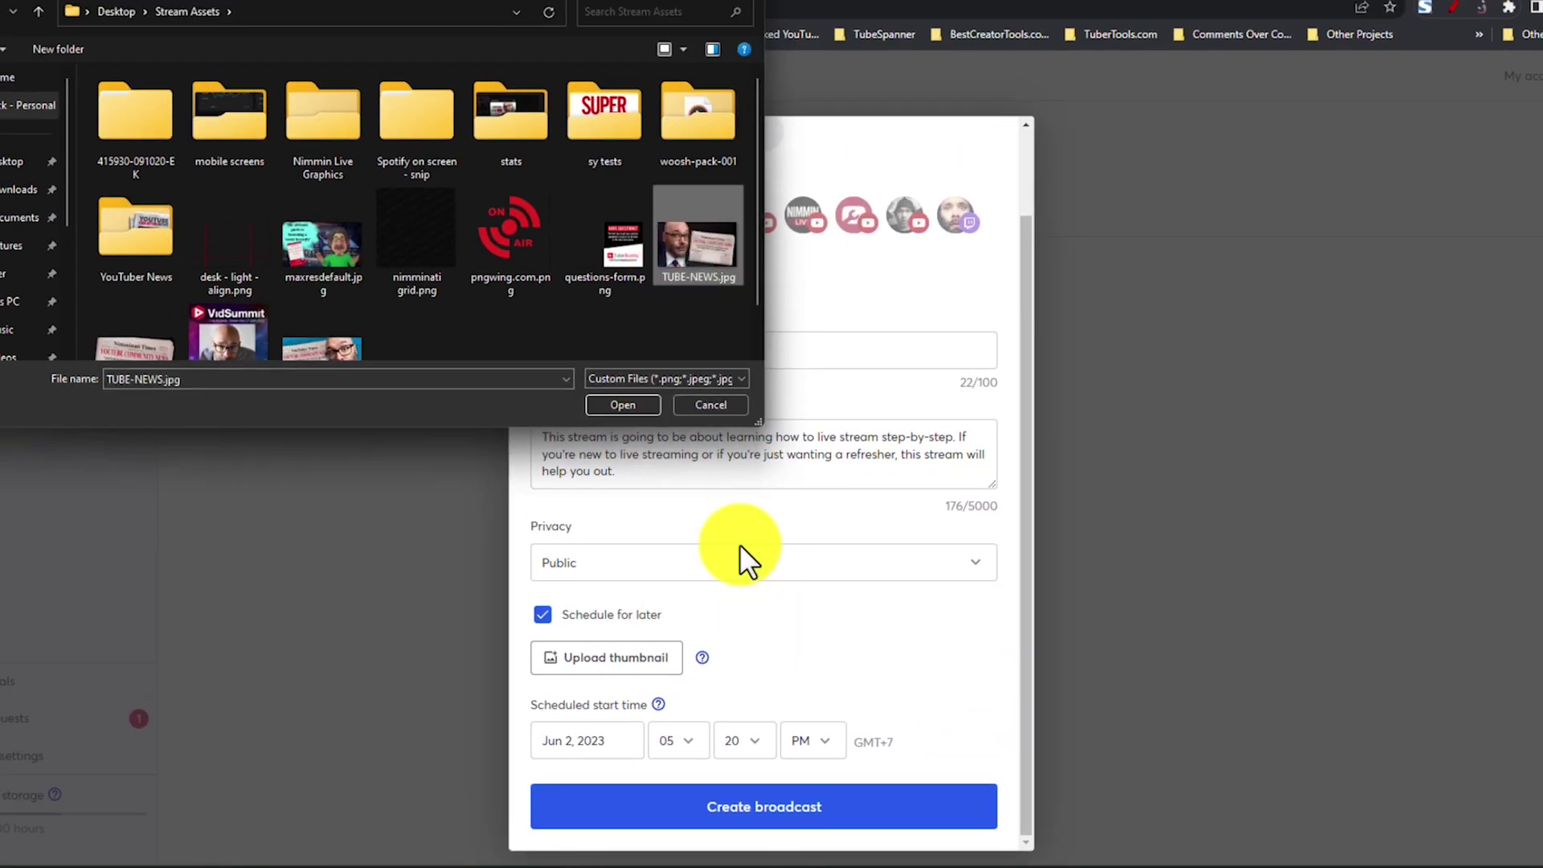
click(614, 405)
click(982, 489)
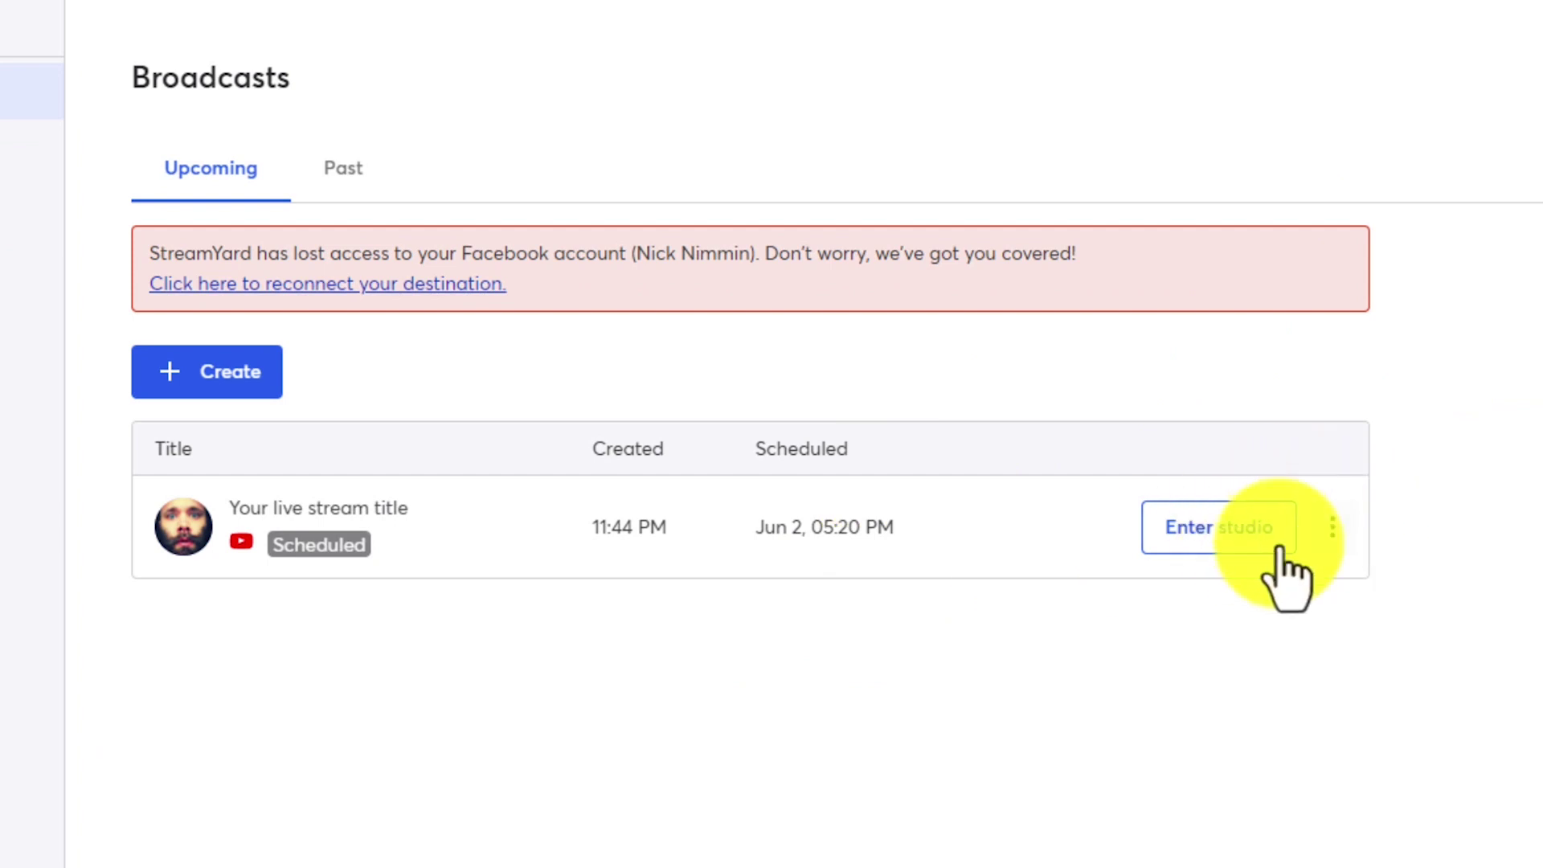
click(1195, 558)
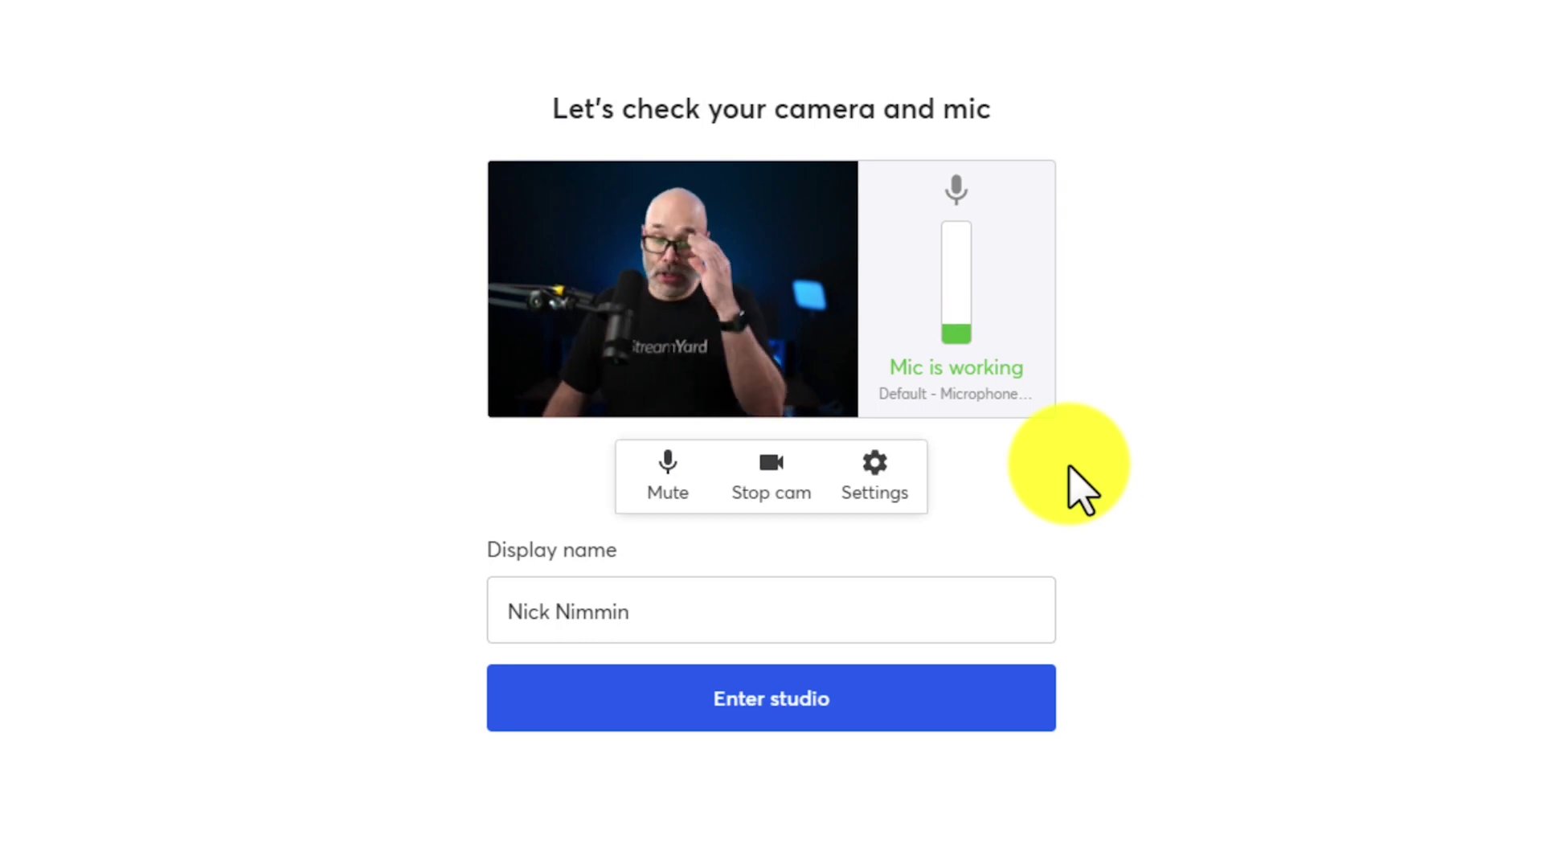
Open the camera and audio settings from the pre-join camera check
click(875, 475)
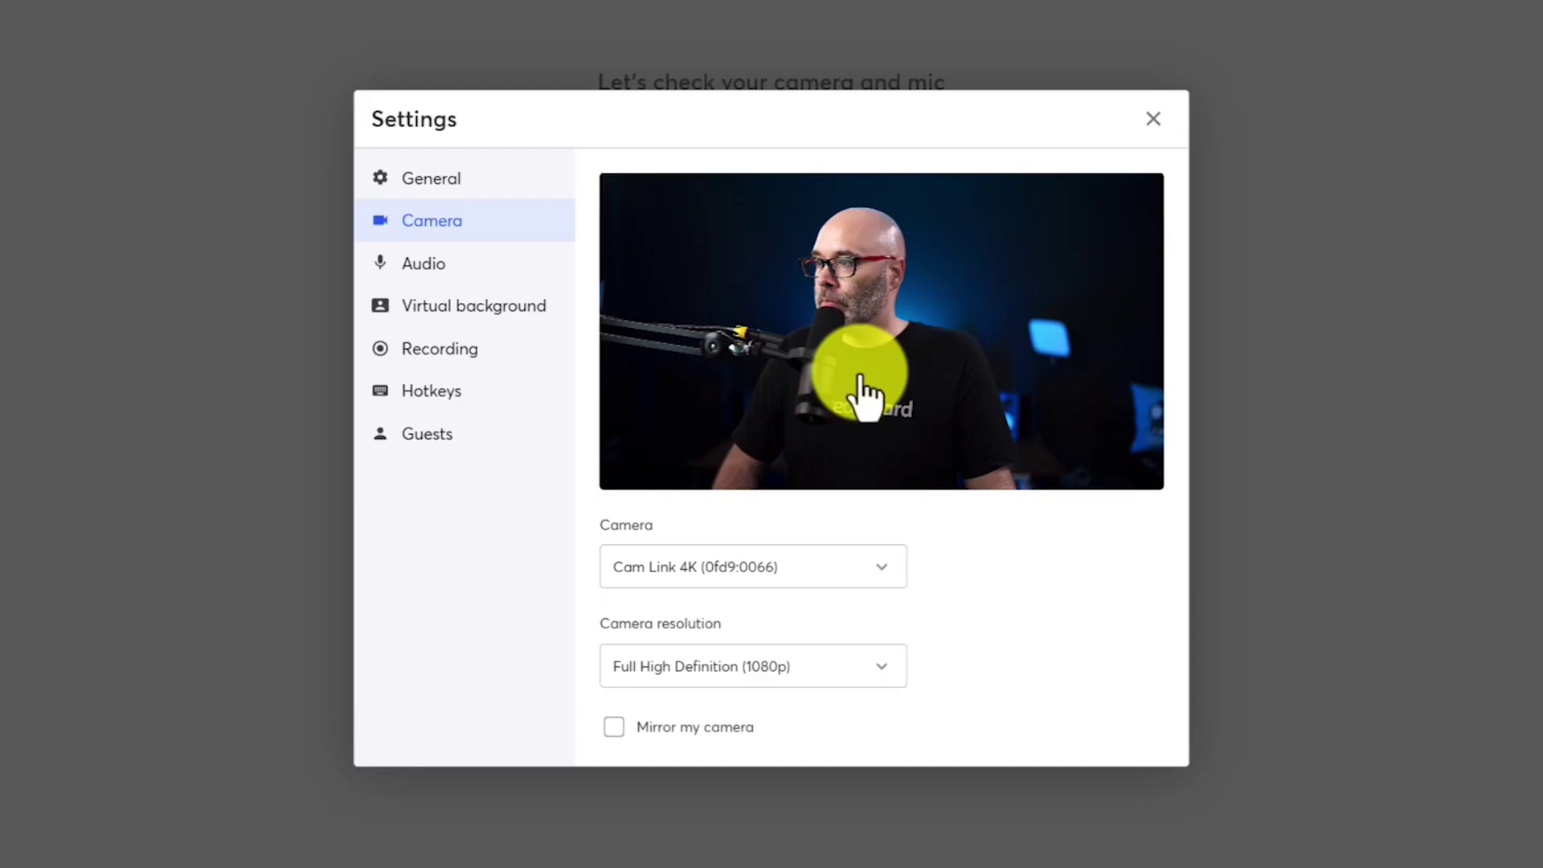
Keep Cam Link 4K and the default mic, enable echo cancellation and automatic mic volume, then close Settings
click(800, 565)
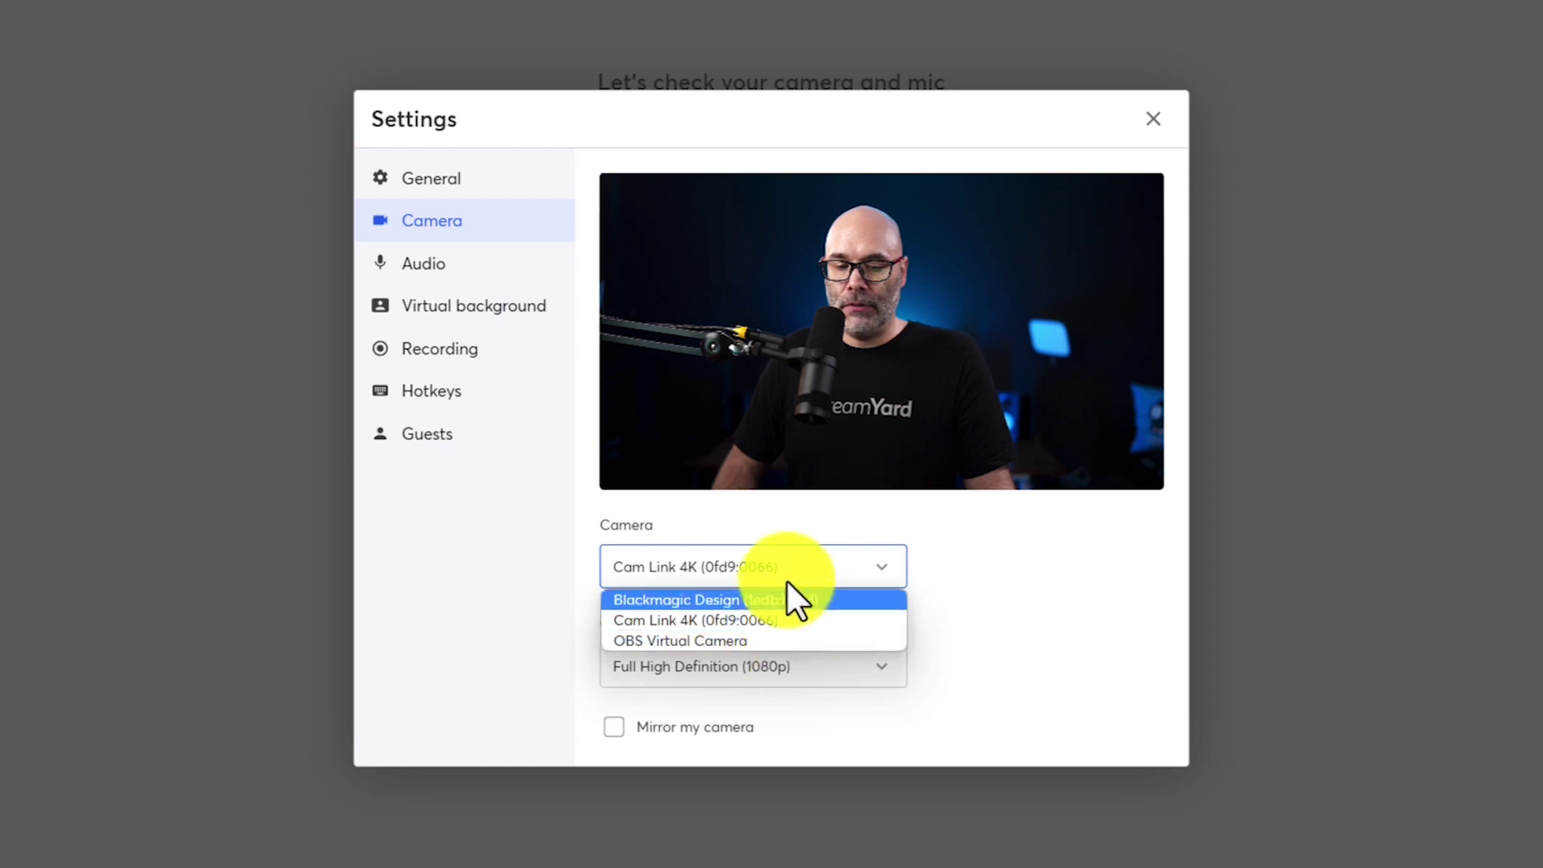
click(974, 531)
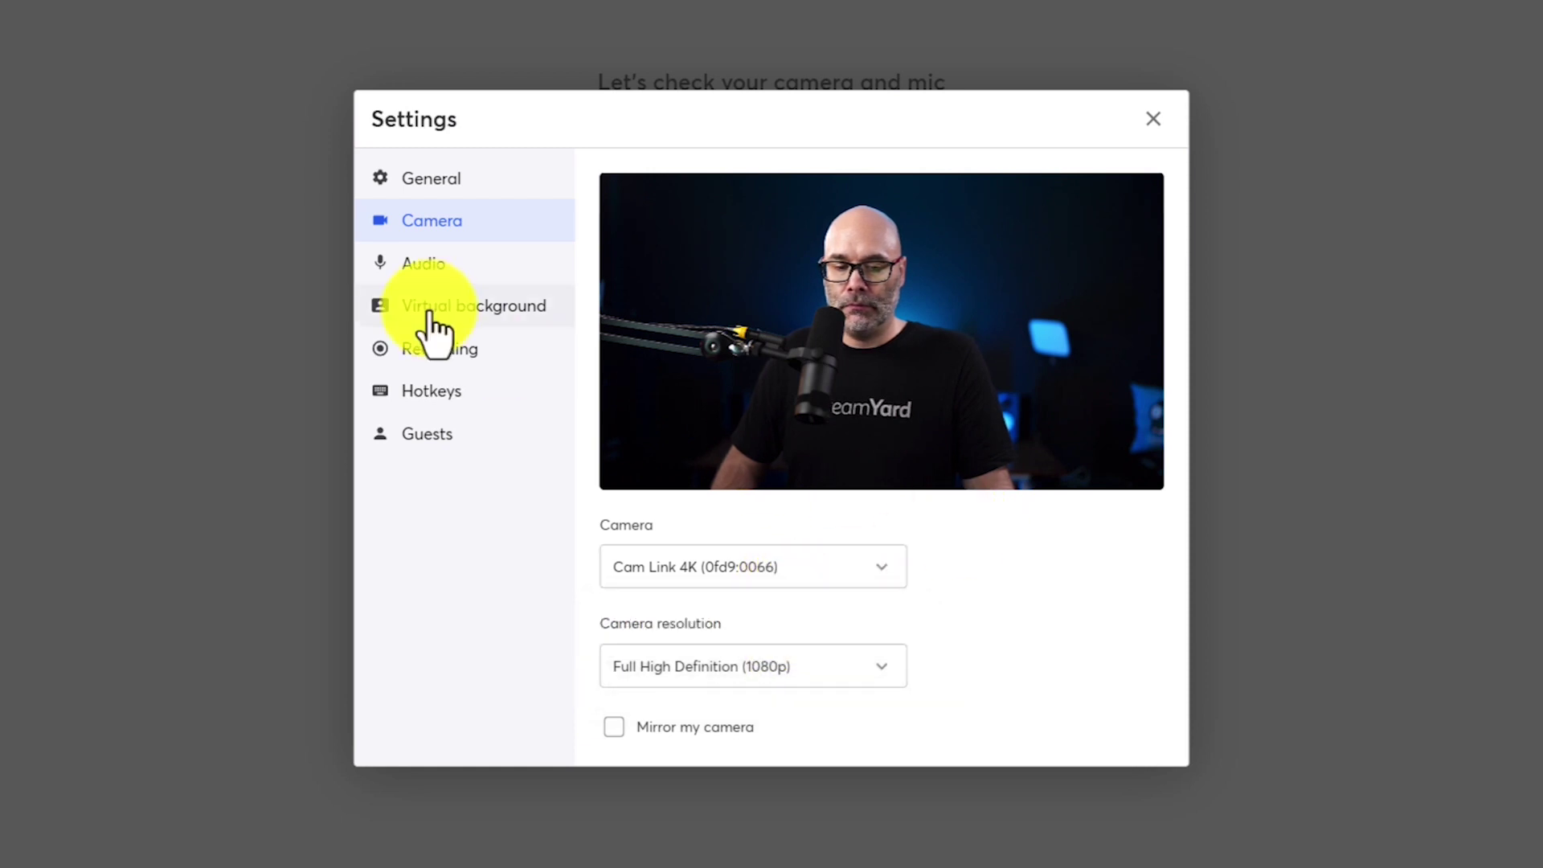
click(436, 267)
click(854, 225)
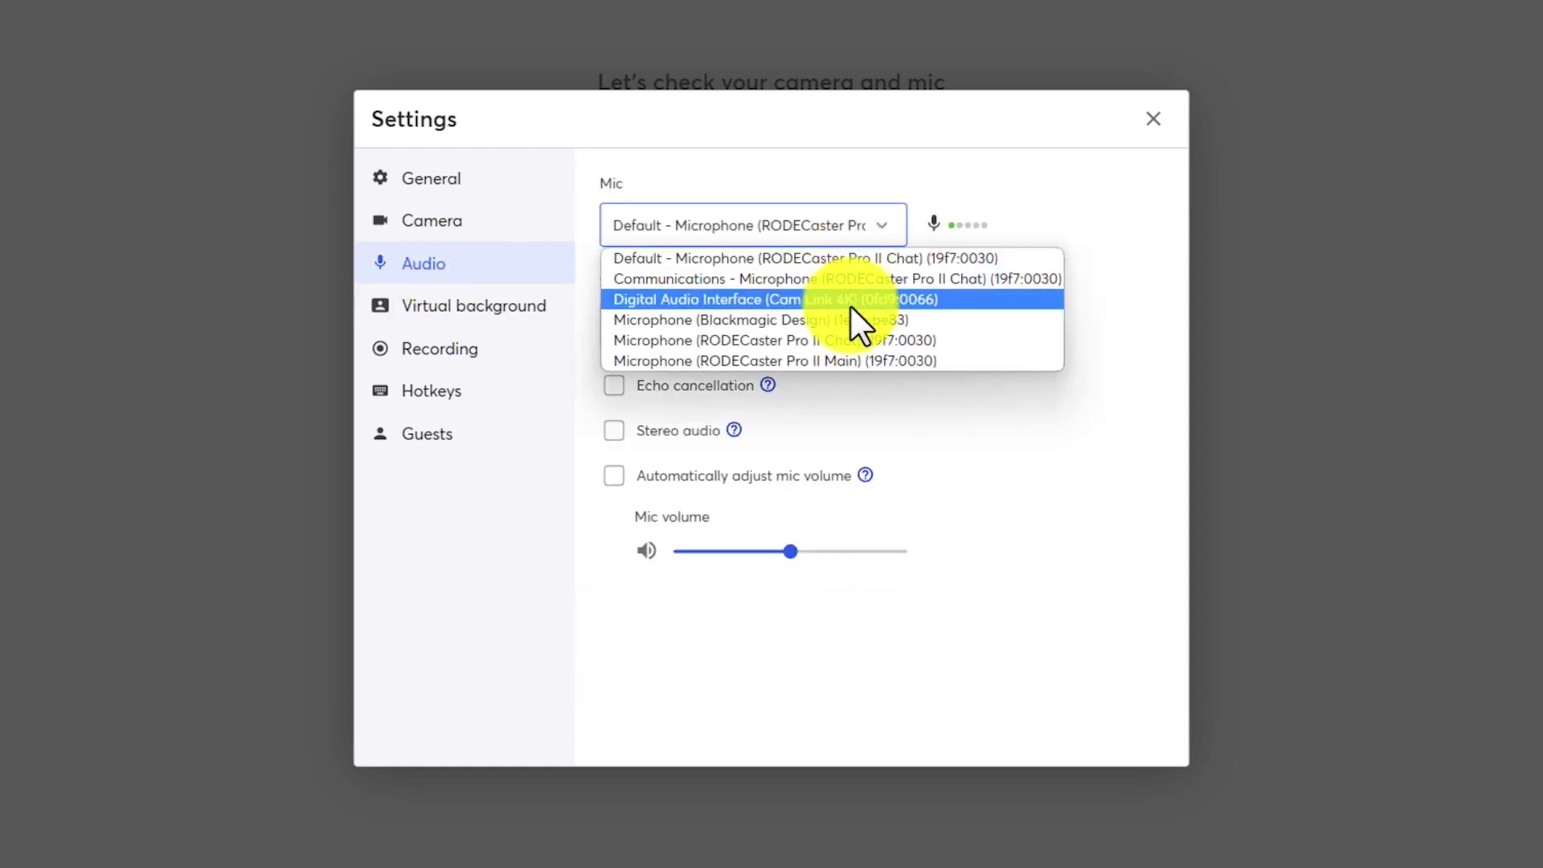
click(952, 406)
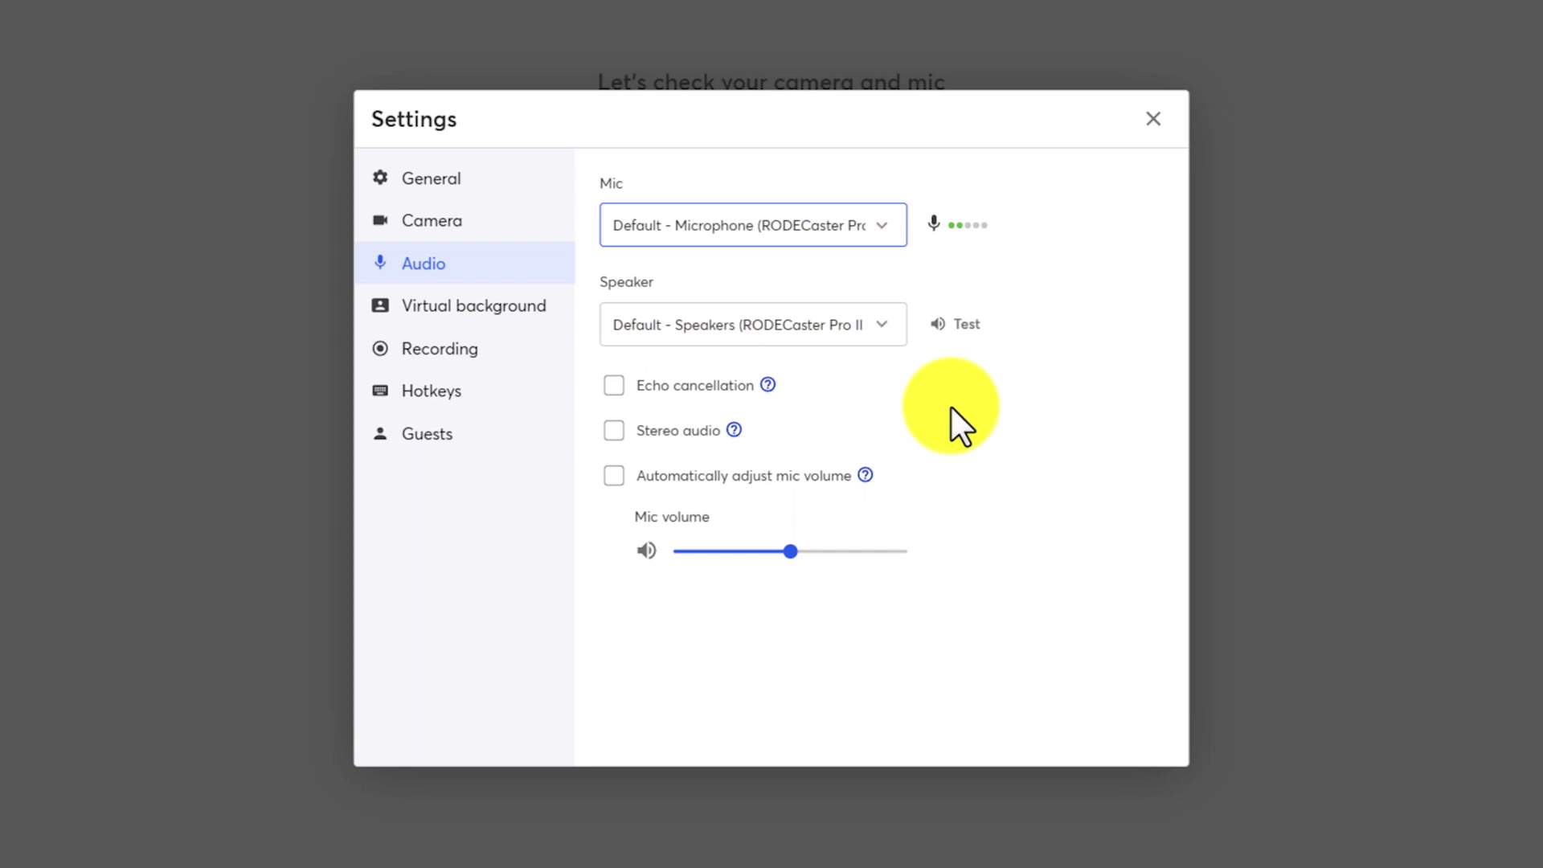
click(614, 476)
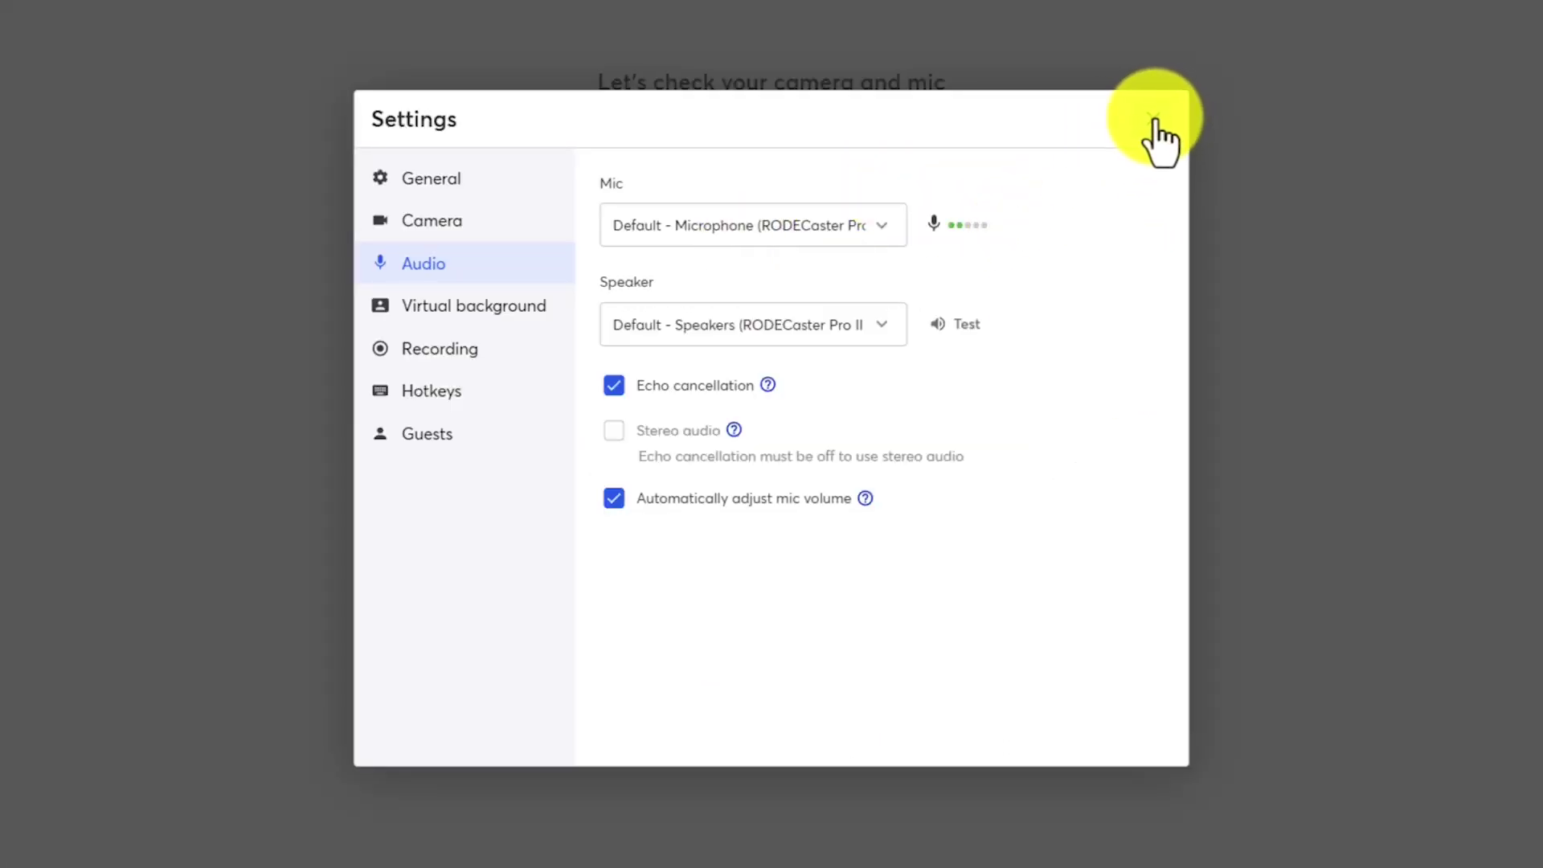
click(1156, 118)
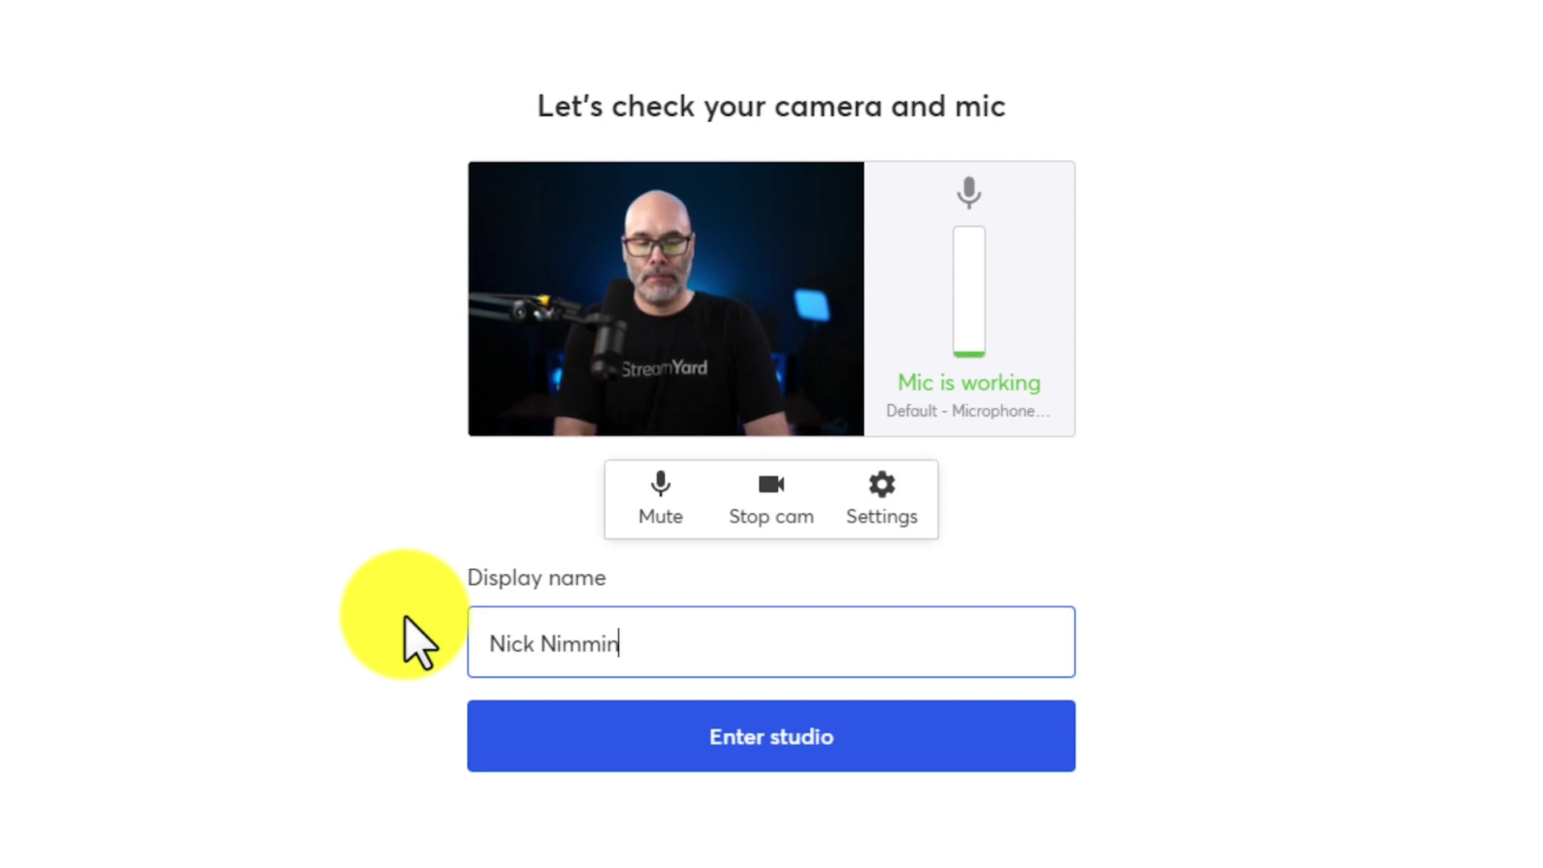
Join the studio, add your camera to the stream, and go live early
click(762, 745)
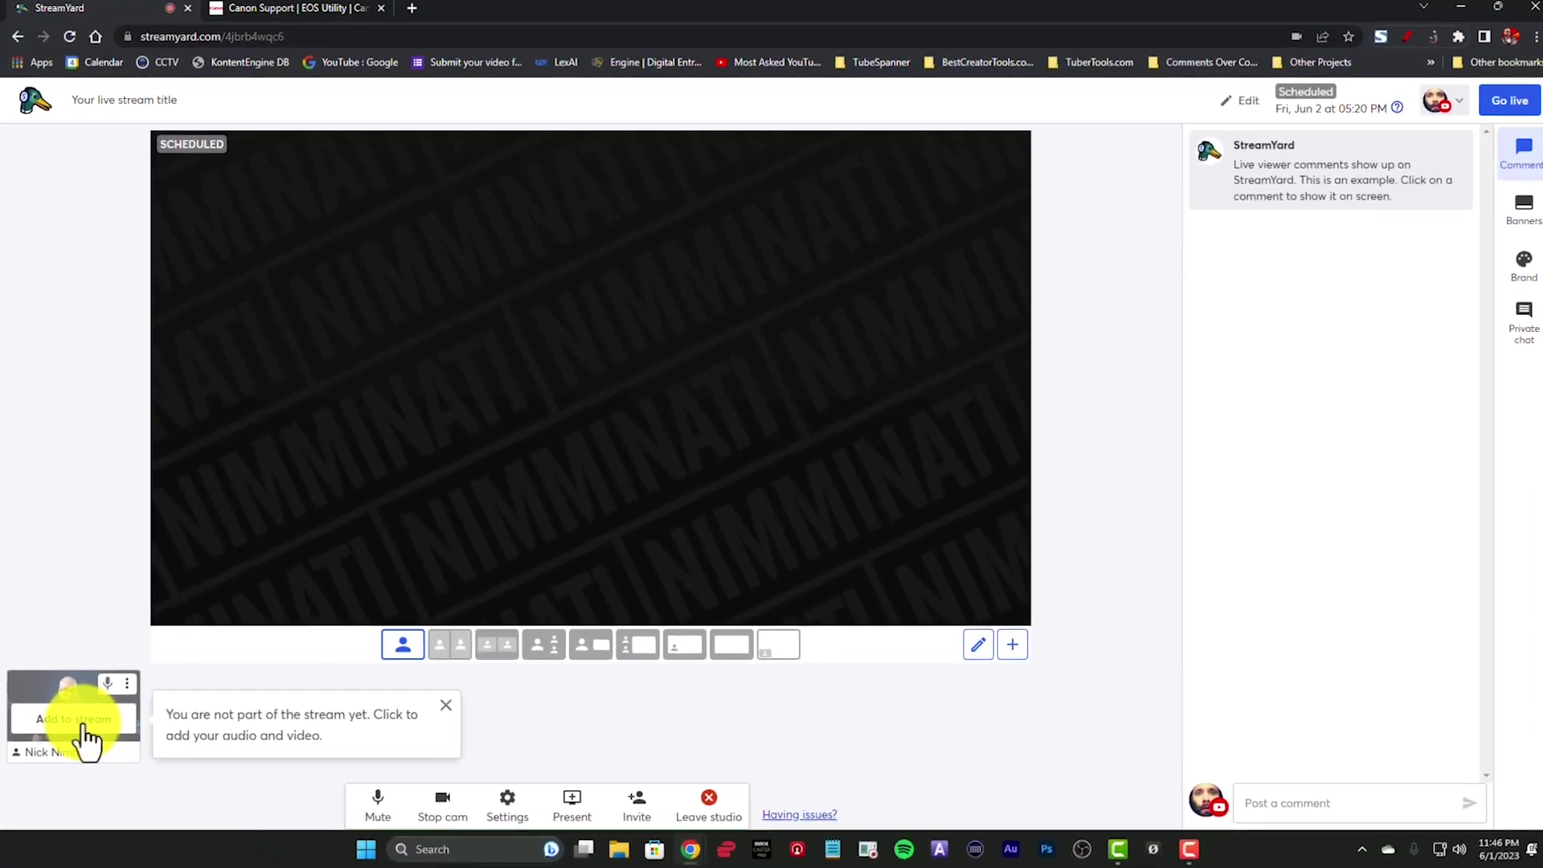
click(149, 681)
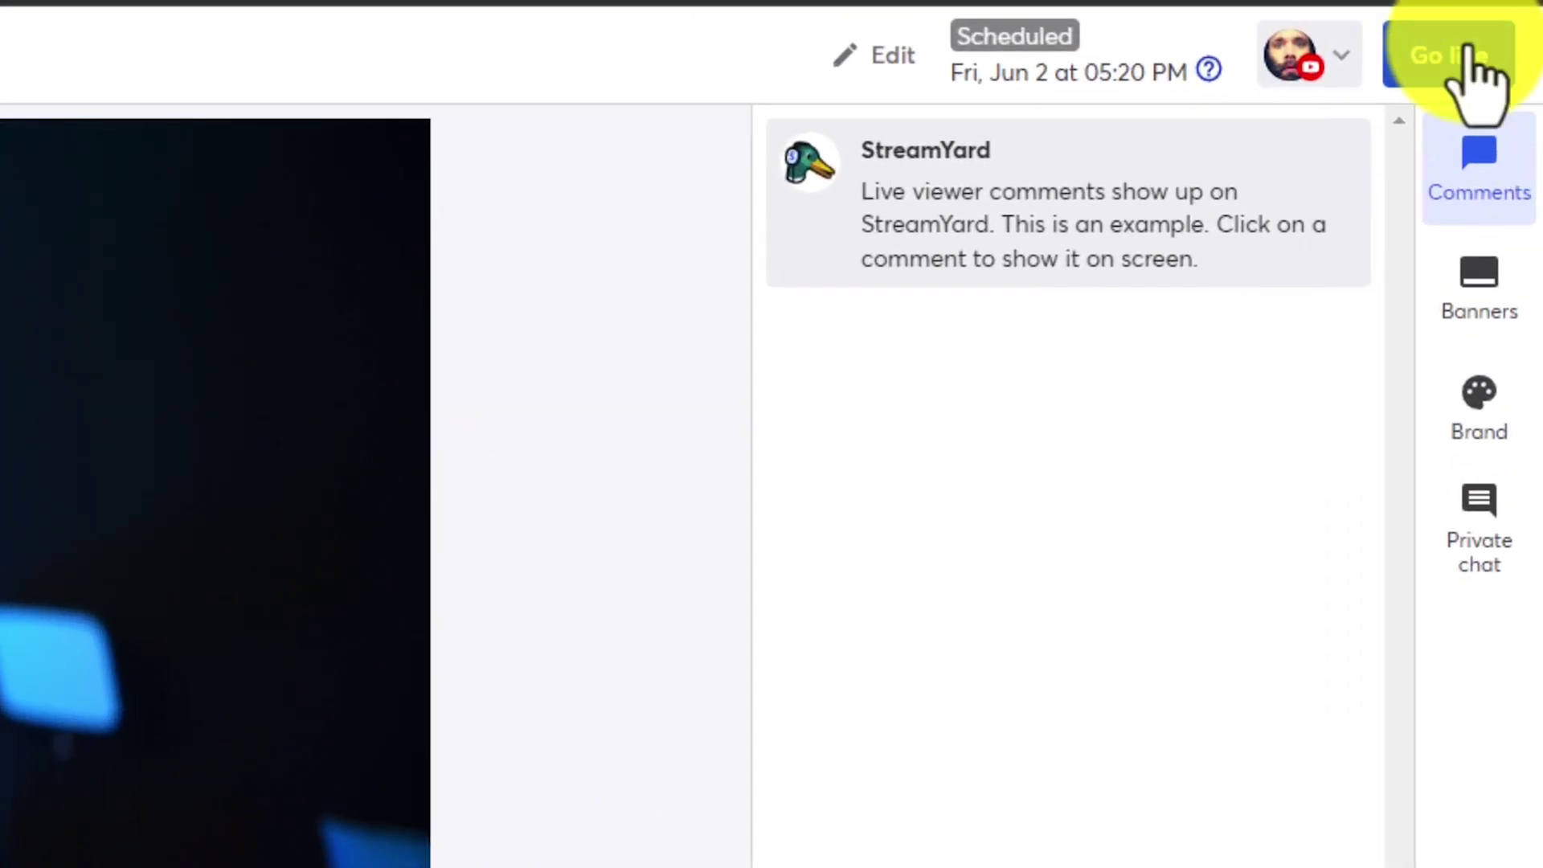
click(1464, 49)
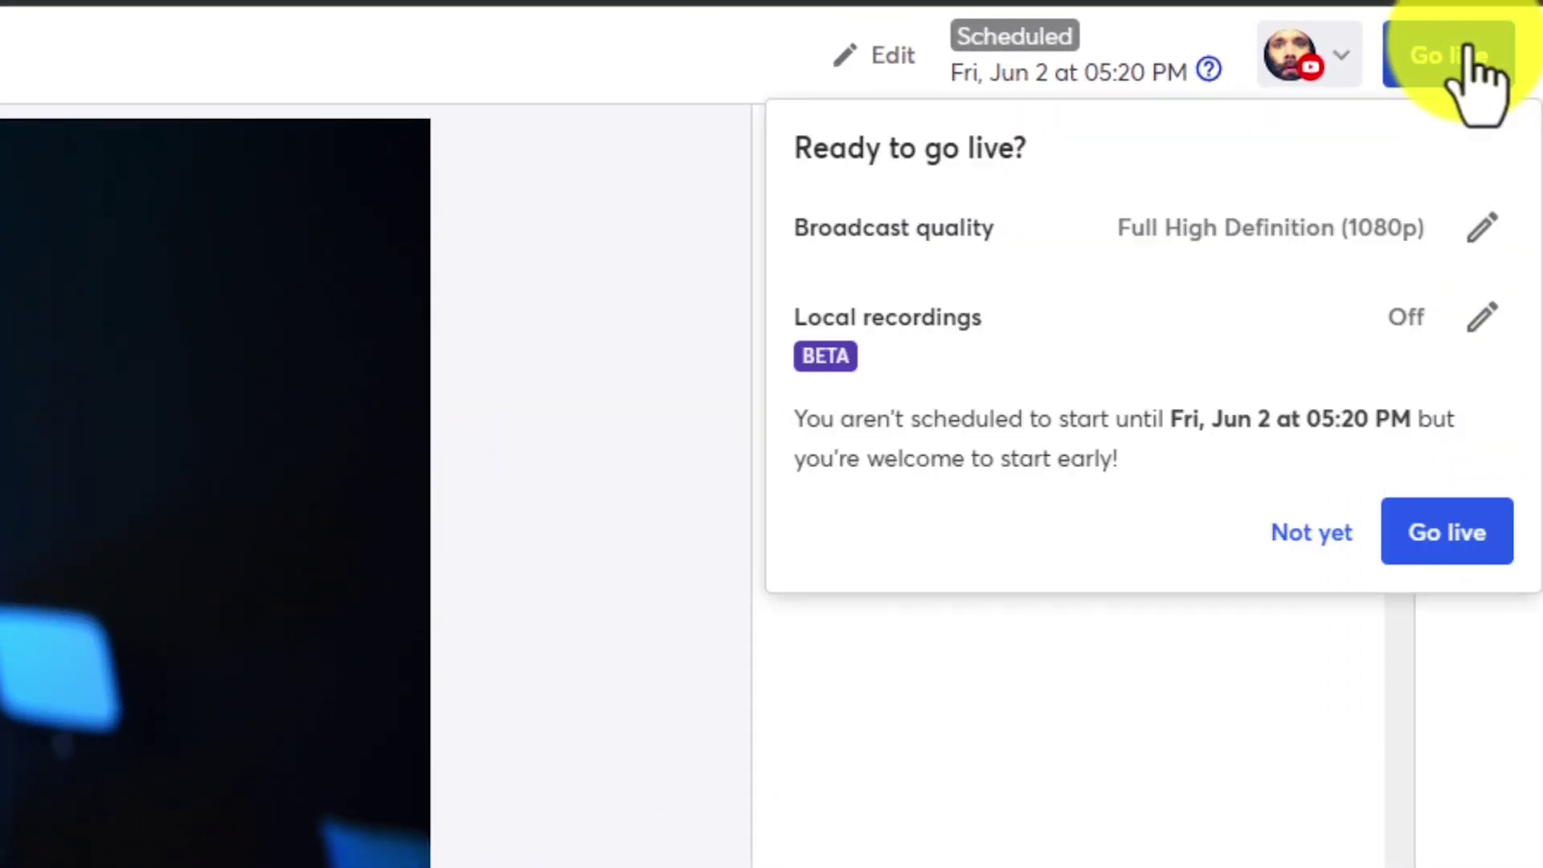
click(1447, 535)
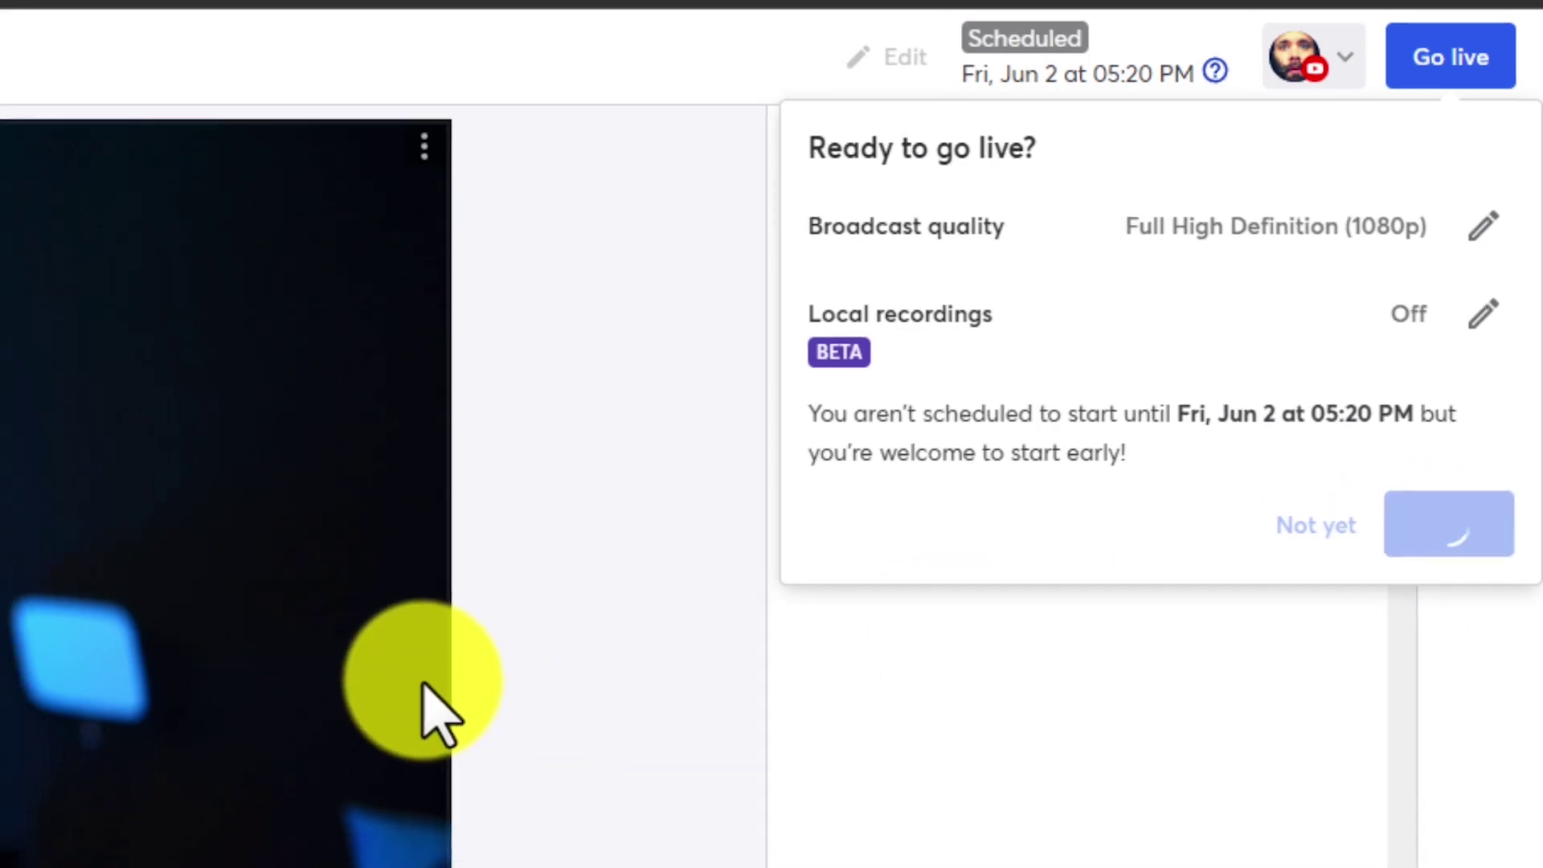